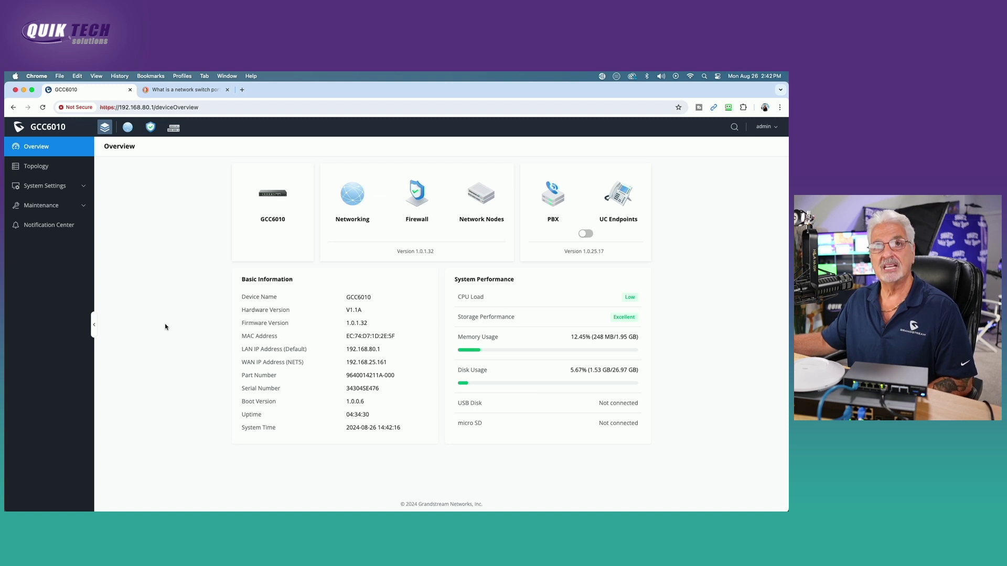
Step: Open the inbound rules of the router's firewall policy
{"action": "left_click", "coordinate": [153, 126]}
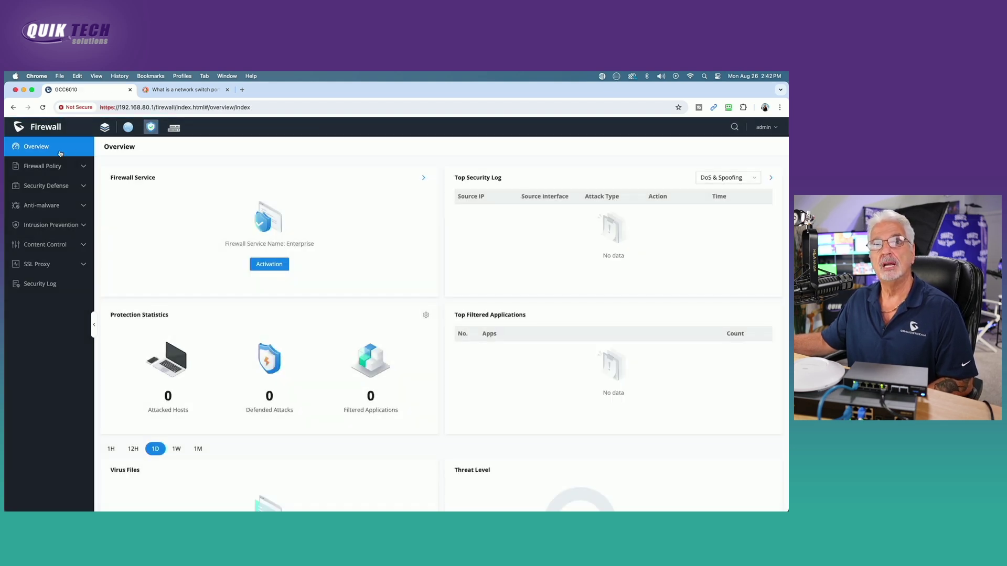
{"action": "left_click", "coordinate": [37, 166]}
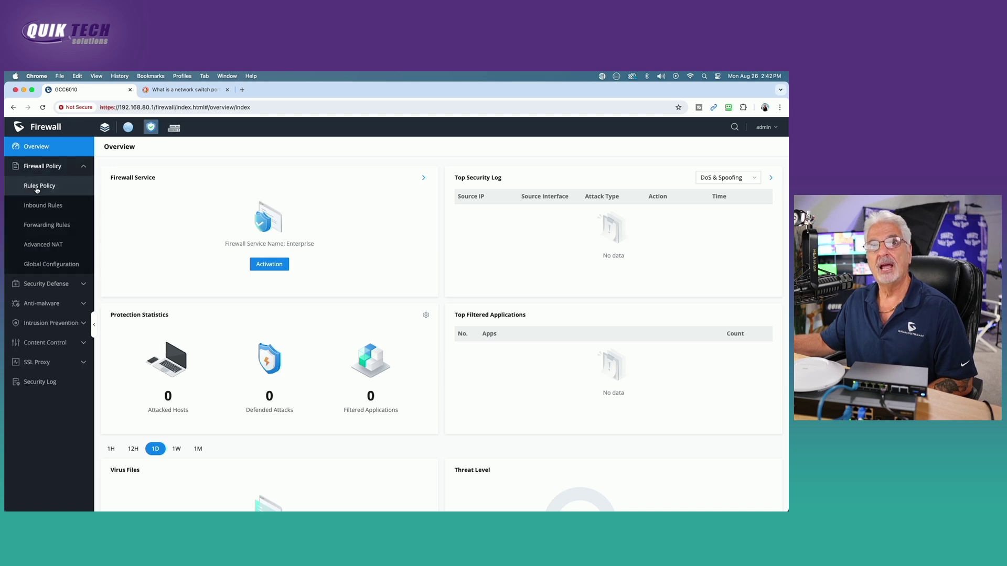
{"action": "left_click", "coordinate": [39, 206]}
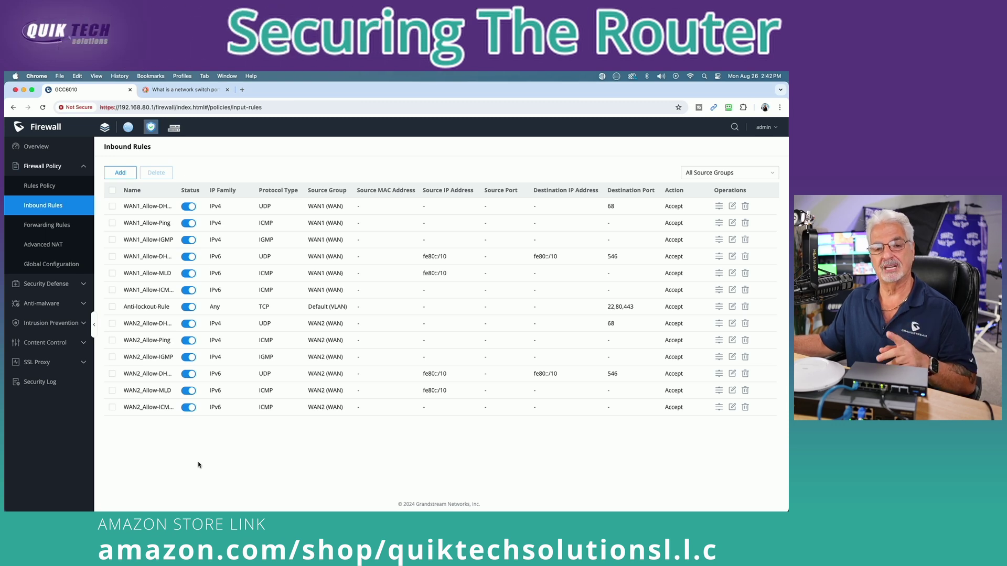
Step: Start a new inbound rule and name it "Block Guest Access To Router"
{"action": "left_click", "coordinate": [119, 173]}
{"action": "left_click", "coordinate": [358, 168]}
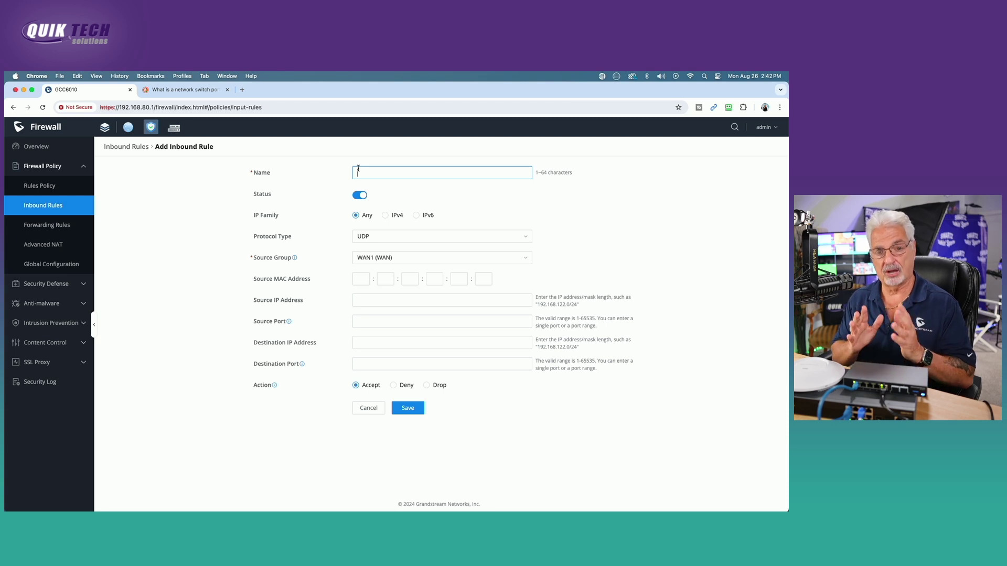
{"action": "type", "text": "Block Guest "}
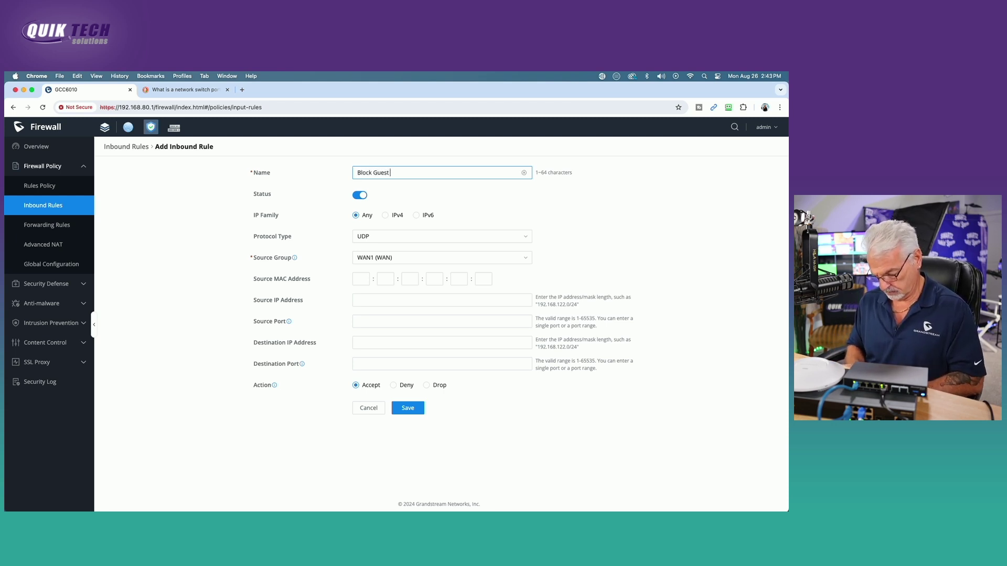
{"action": "type", "text": "Access T"}
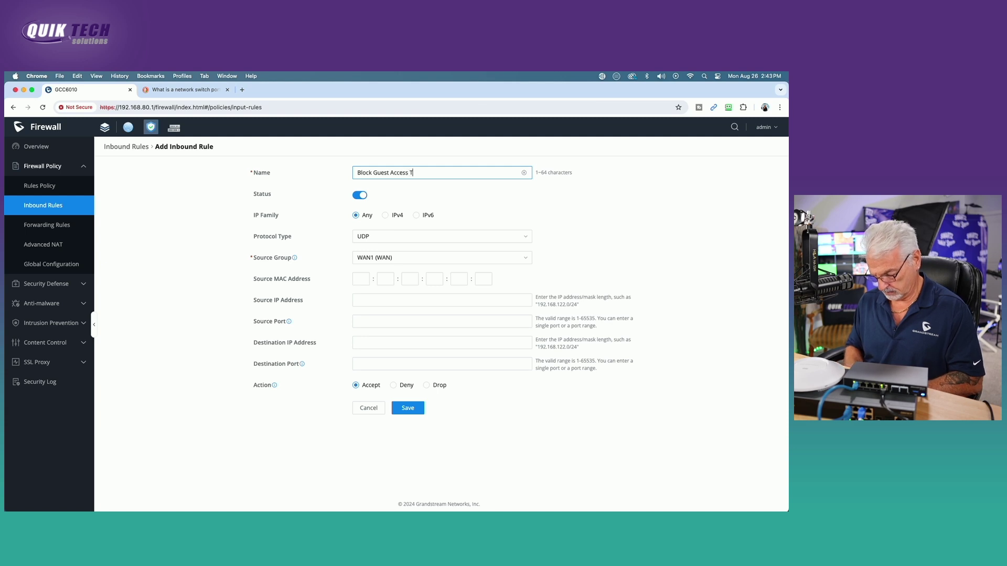
{"action": "type", "text": "o Router"}
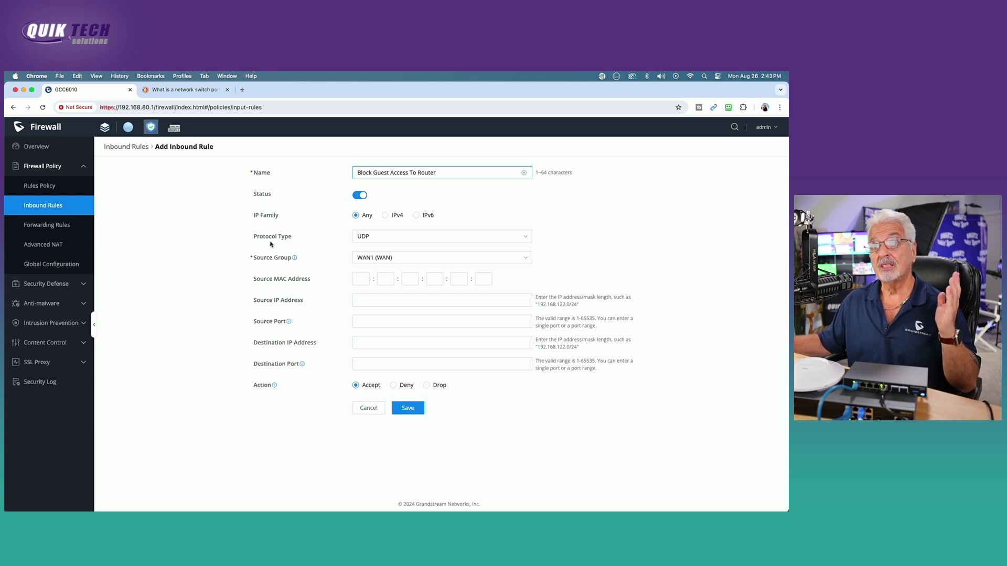
Step: Set the blocking rule's protocol type to UDP/TCP and its source group to Guest (VLAN)
{"action": "left_click", "coordinate": [521, 236]}
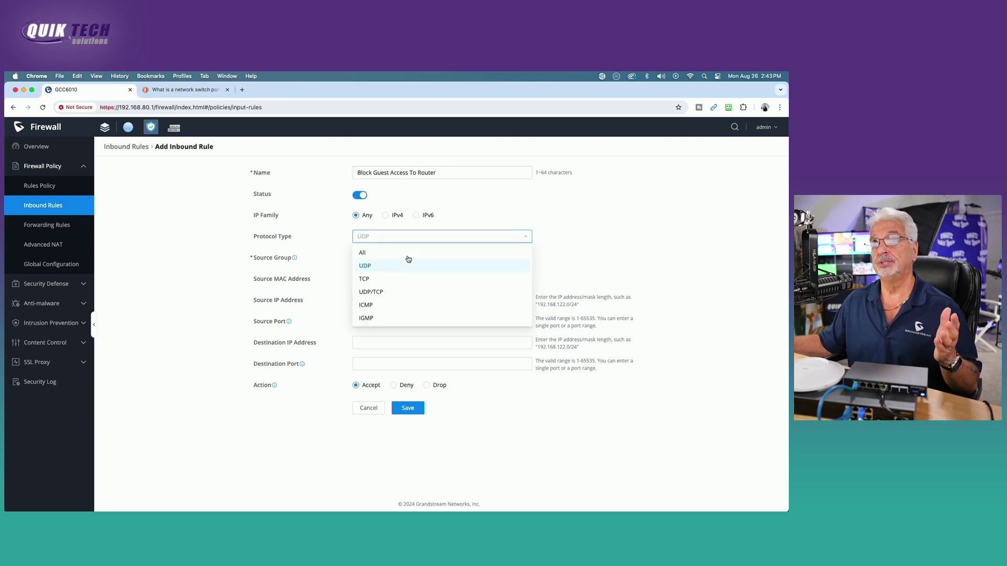
{"action": "left_click", "coordinate": [393, 292]}
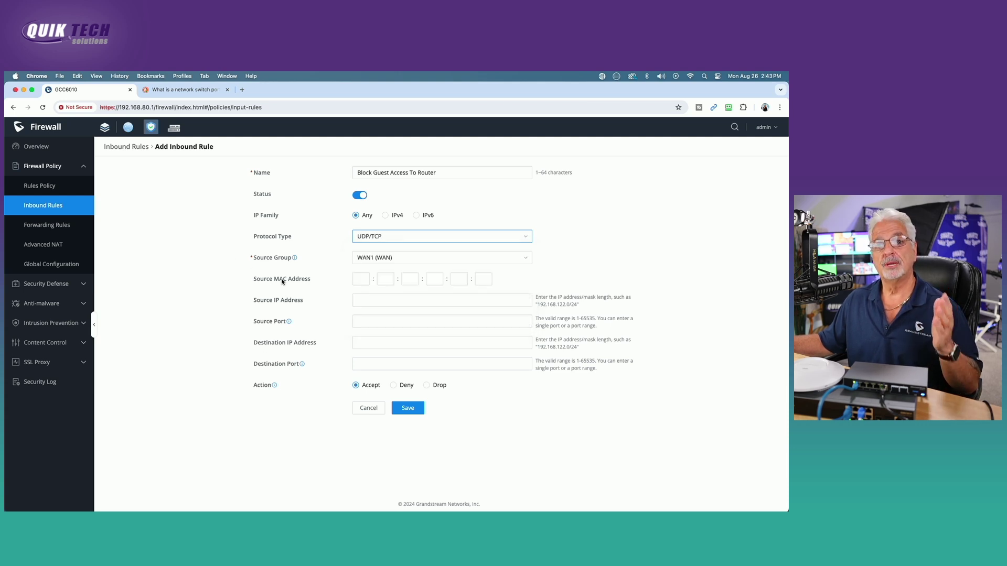
{"action": "left_click", "coordinate": [524, 260]}
{"action": "left_click", "coordinate": [381, 341]}
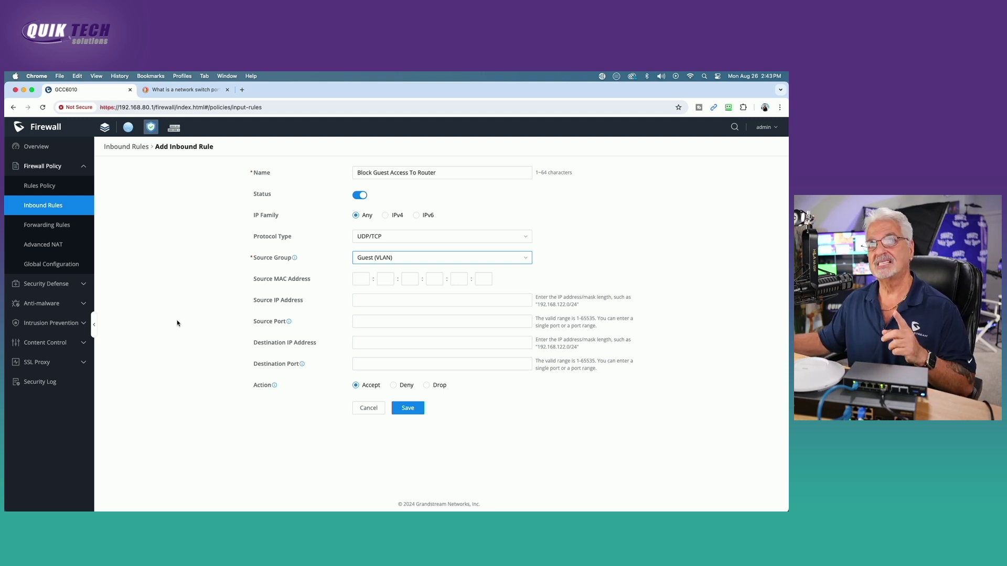
Step: Set the rule's destination to 192.168.80.1 with ports 22,80,443, choose the Drop action and save the rule
{"action": "left_click", "coordinate": [360, 343]}
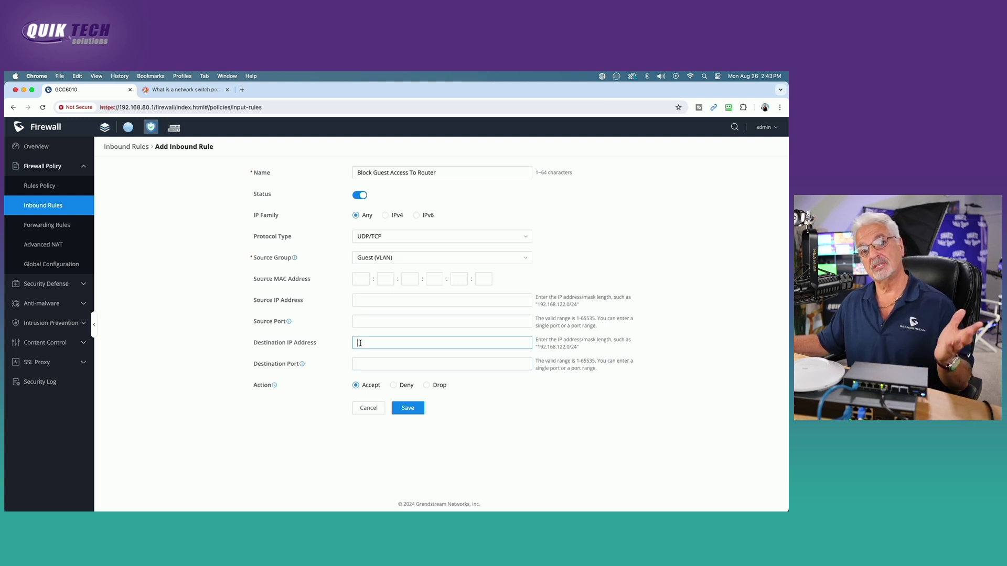
{"action": "type", "text": "192.168.80.1"}
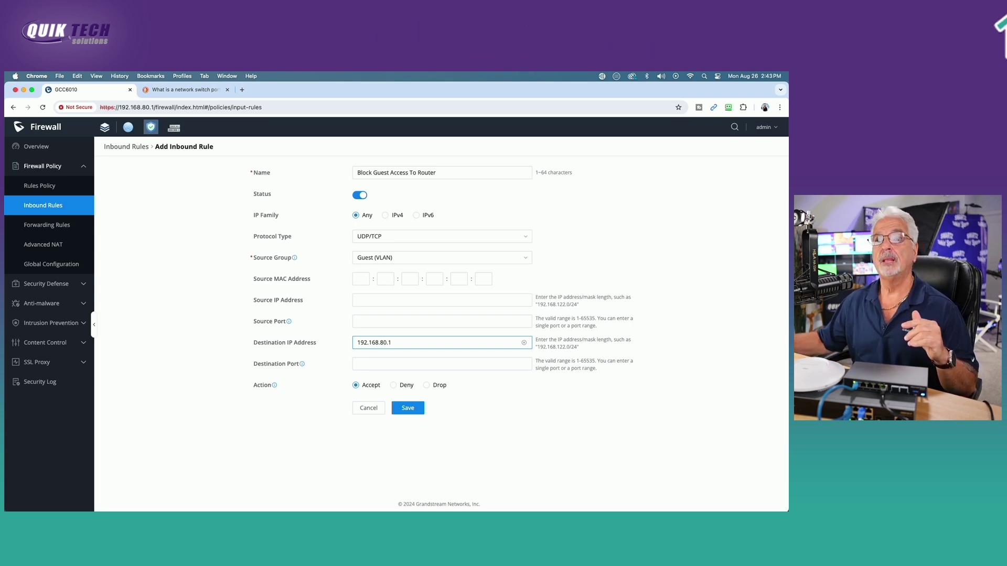
{"action": "left_click", "coordinate": [369, 364]}
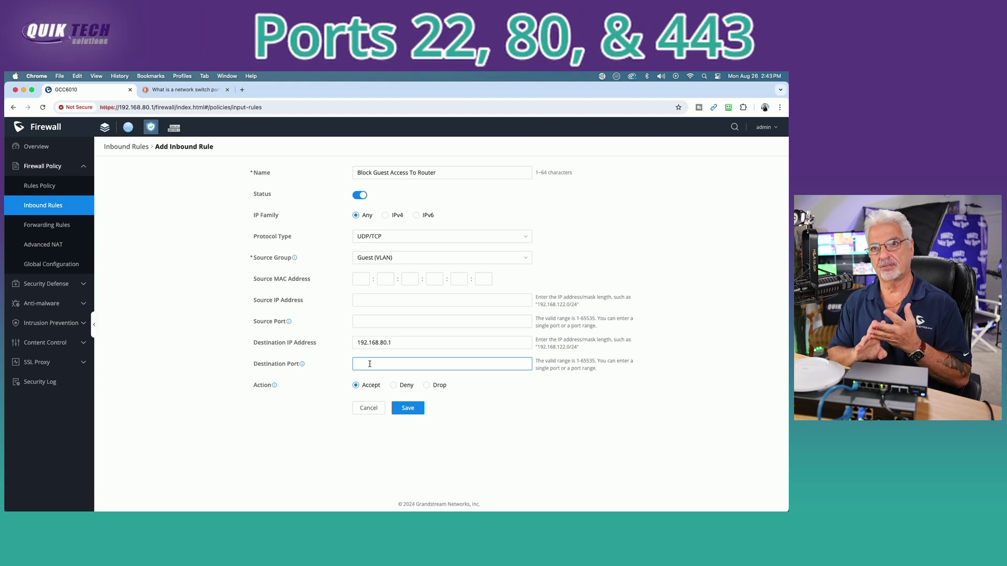
{"action": "type", "text": "22"}
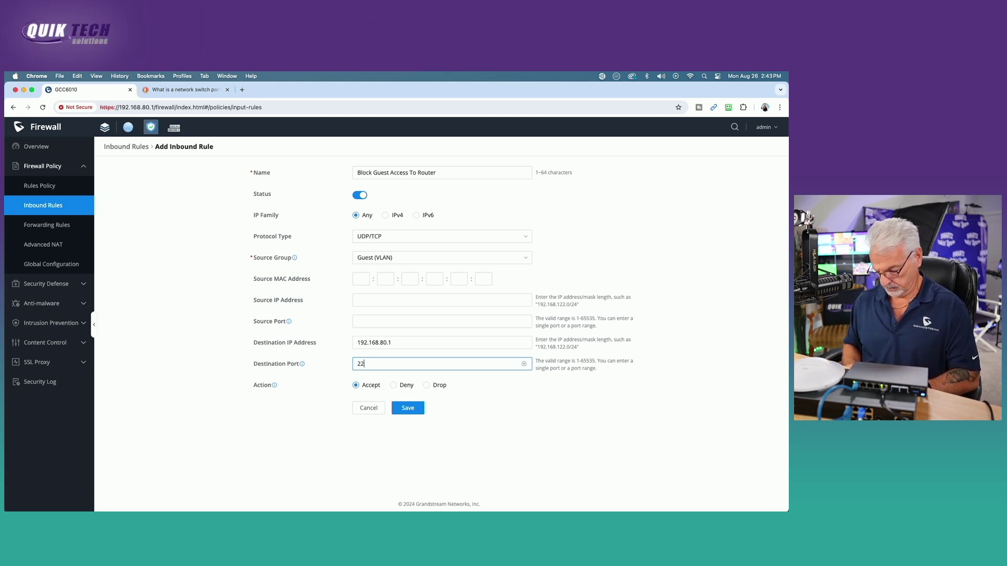
{"action": "type", "text": ",80,443"}
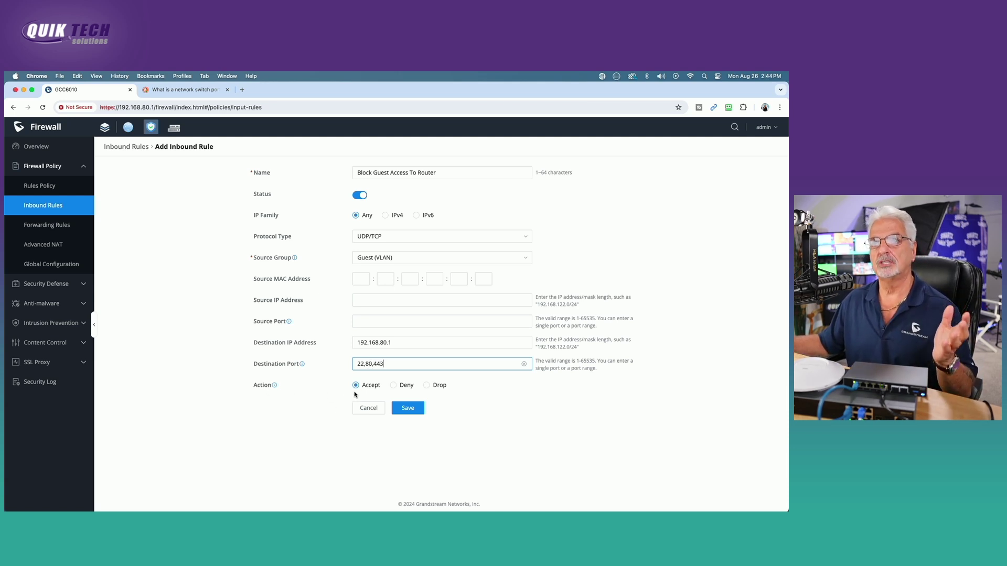
{"action": "left_click", "coordinate": [426, 386]}
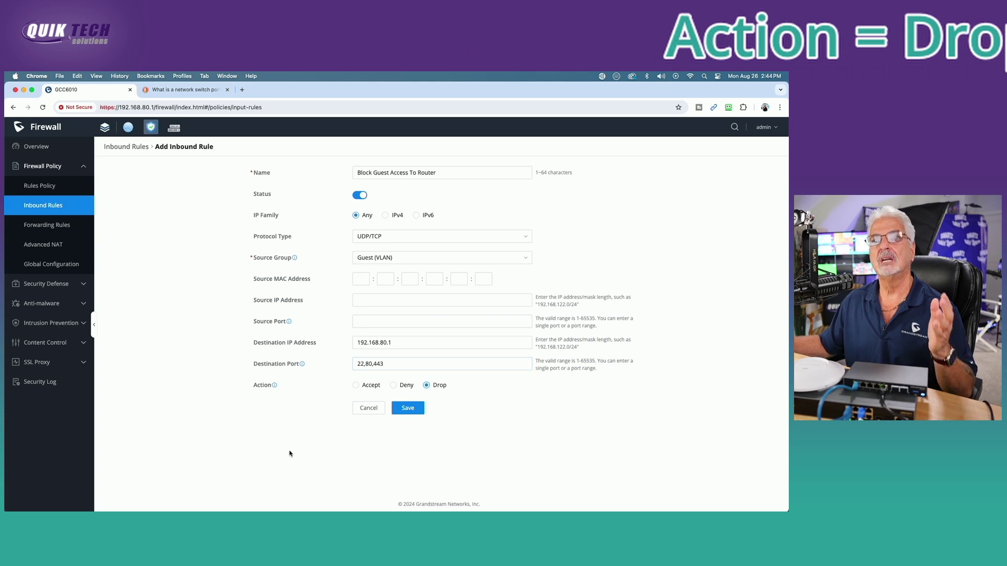
{"action": "left_click", "coordinate": [409, 408]}
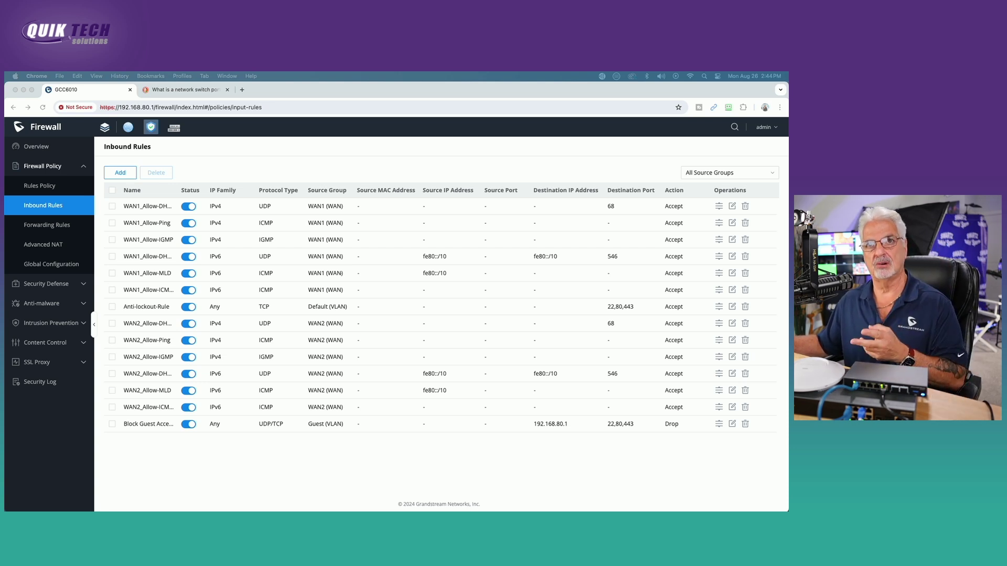
Step: Start another inbound rule and name it "Allow Guest To Internet"
{"action": "left_click", "coordinate": [236, 170]}
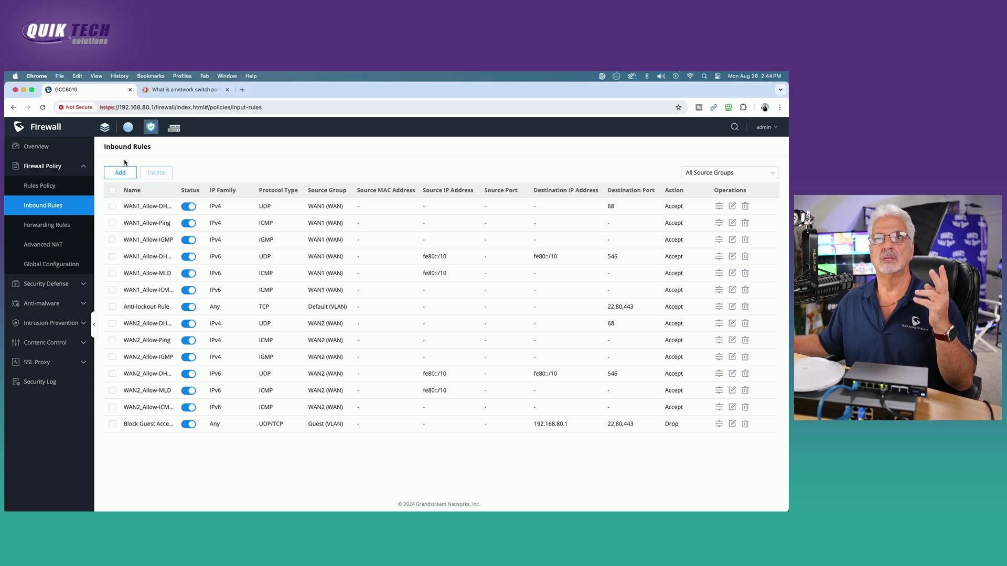
{"action": "left_click", "coordinate": [119, 174]}
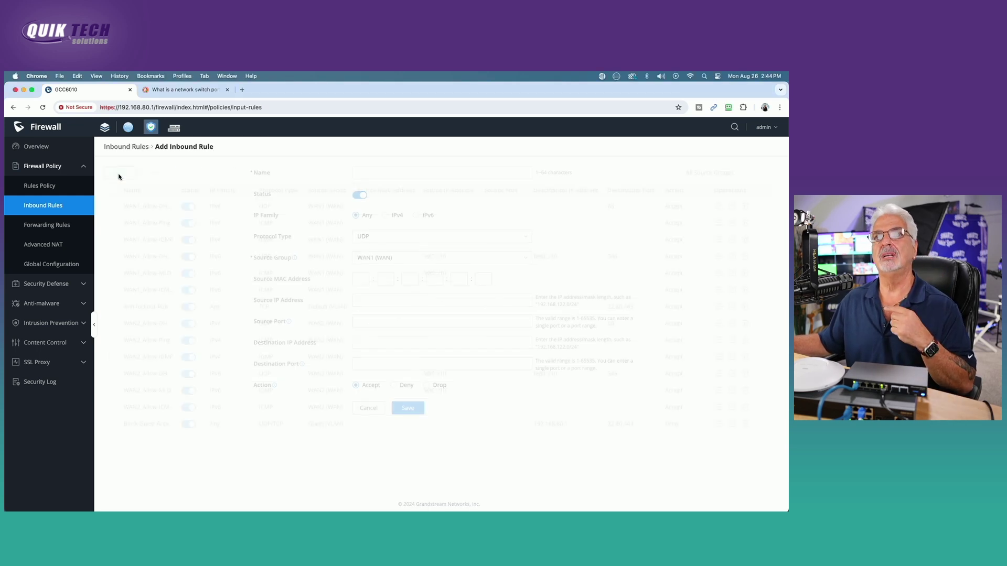
{"action": "left_click", "coordinate": [446, 170]}
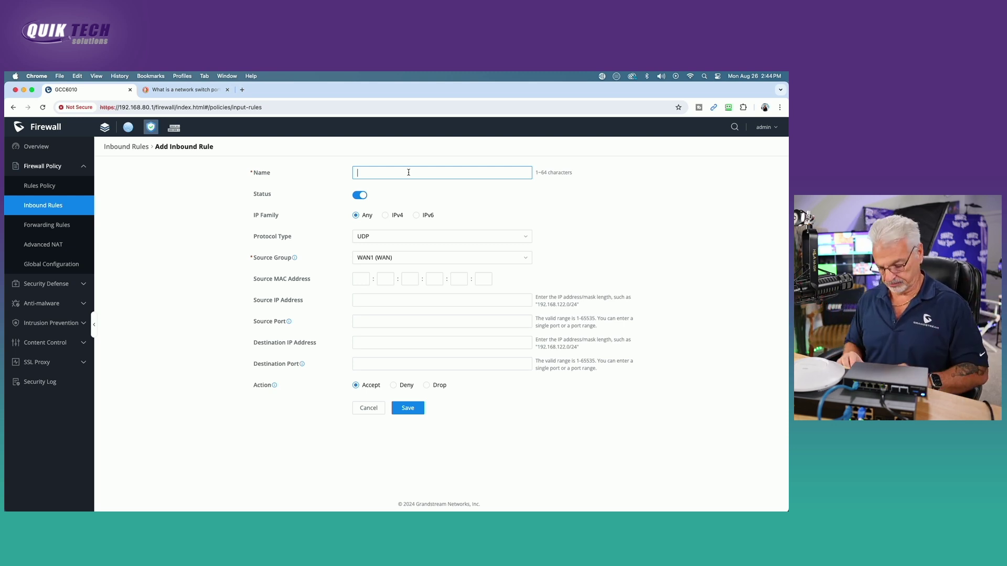
{"action": "type", "text": "Allow "}
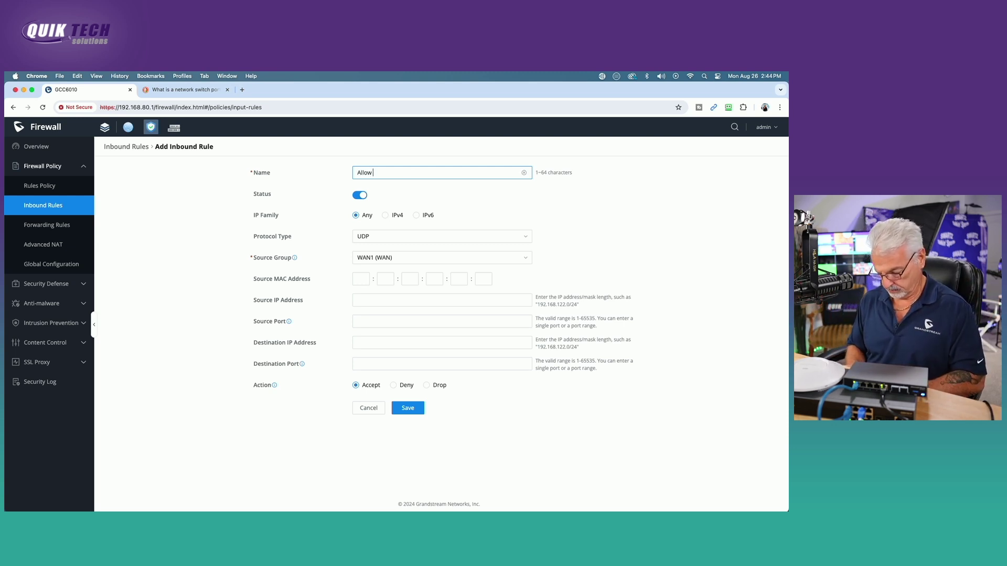
{"action": "type", "text": "Guest To Internet"}
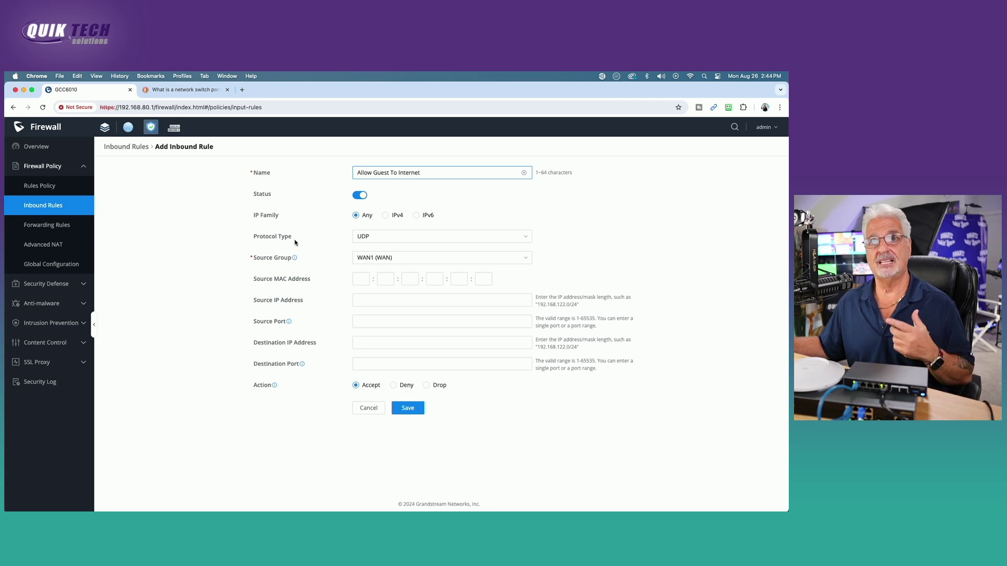
Step: Set the allow rule's protocol type to All and its source group to Guest (VLAN)
{"action": "left_click", "coordinate": [520, 237]}
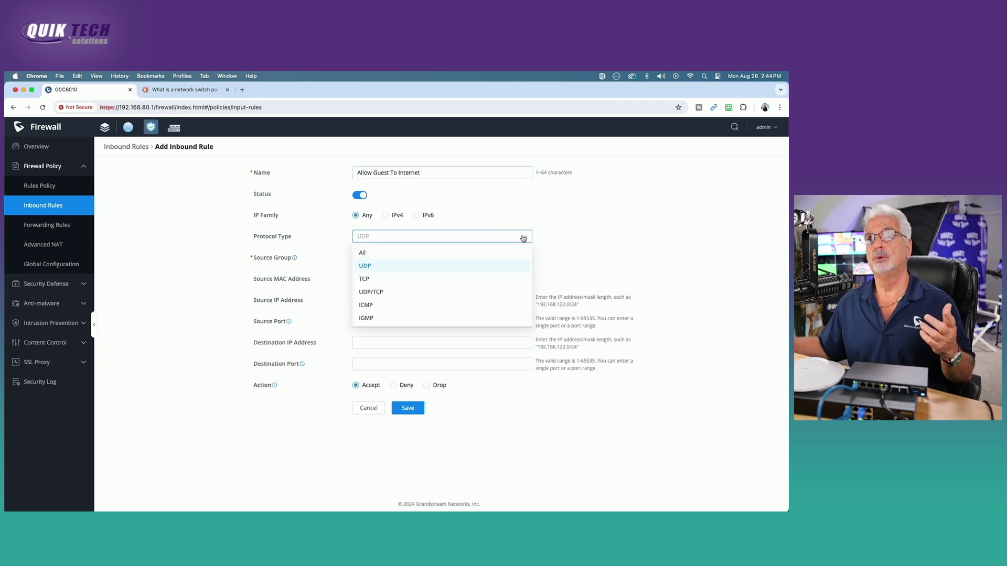
{"action": "left_click", "coordinate": [411, 252]}
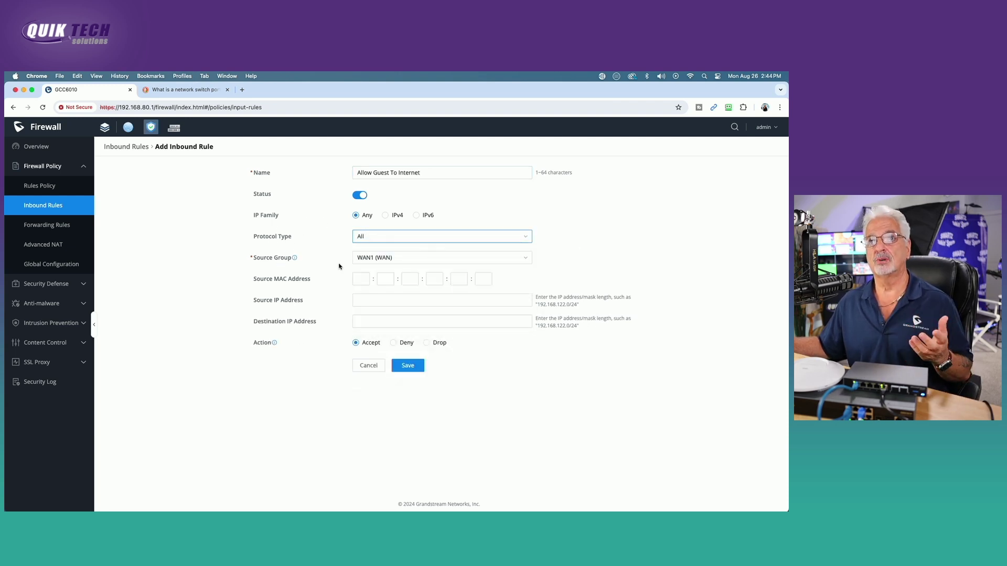
{"action": "left_click", "coordinate": [524, 259]}
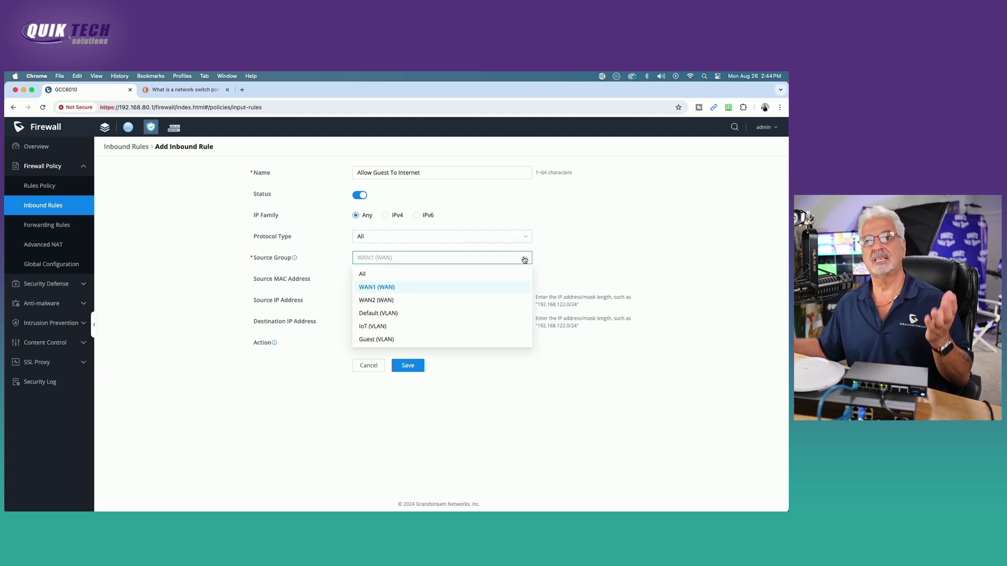
{"action": "left_click", "coordinate": [377, 340]}
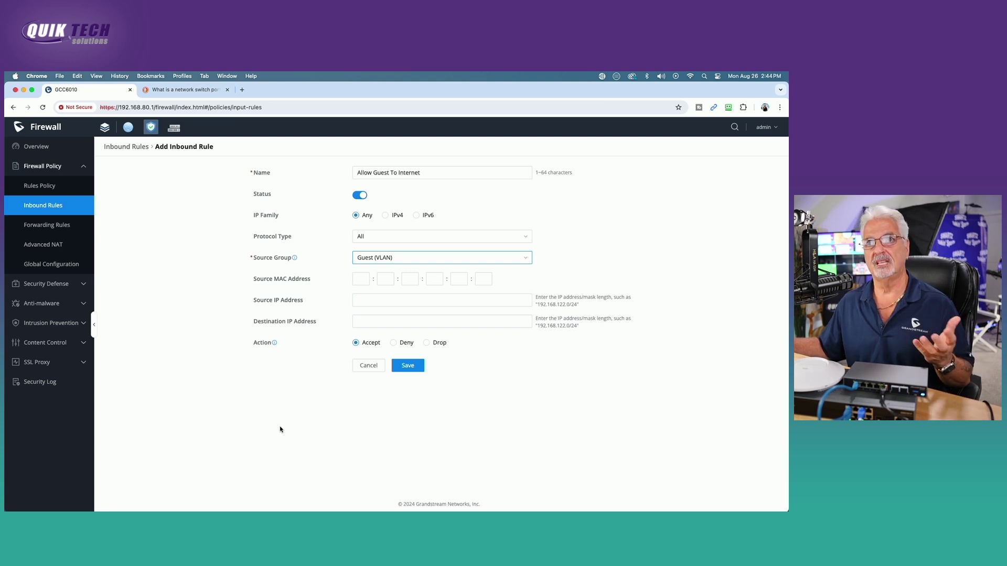
Step: Enter 192.168.80.1 as the allow rule's destination IP address and save the rule with the Accept action
{"action": "left_click", "coordinate": [357, 324]}
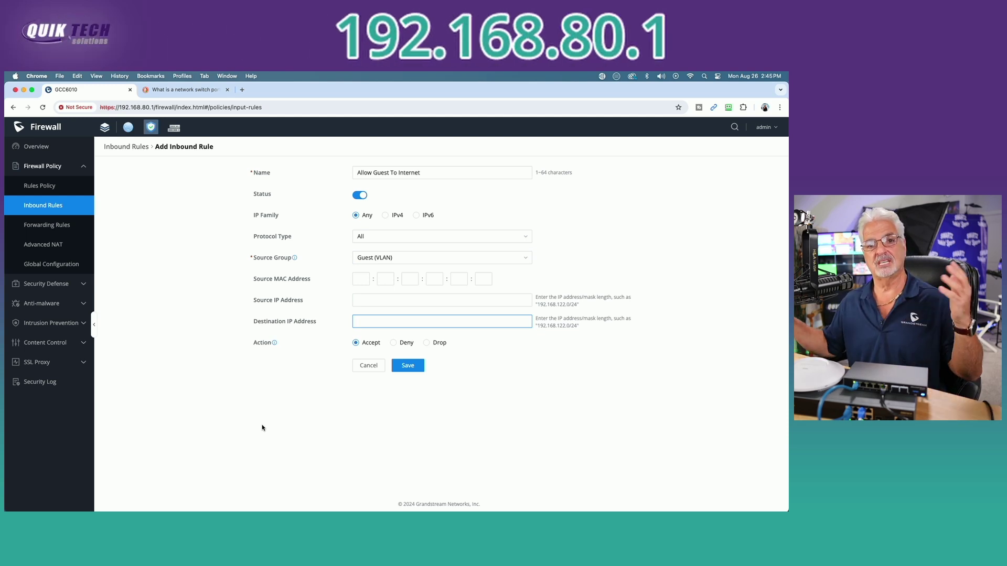
{"action": "type", "text": "192.168.80.1"}
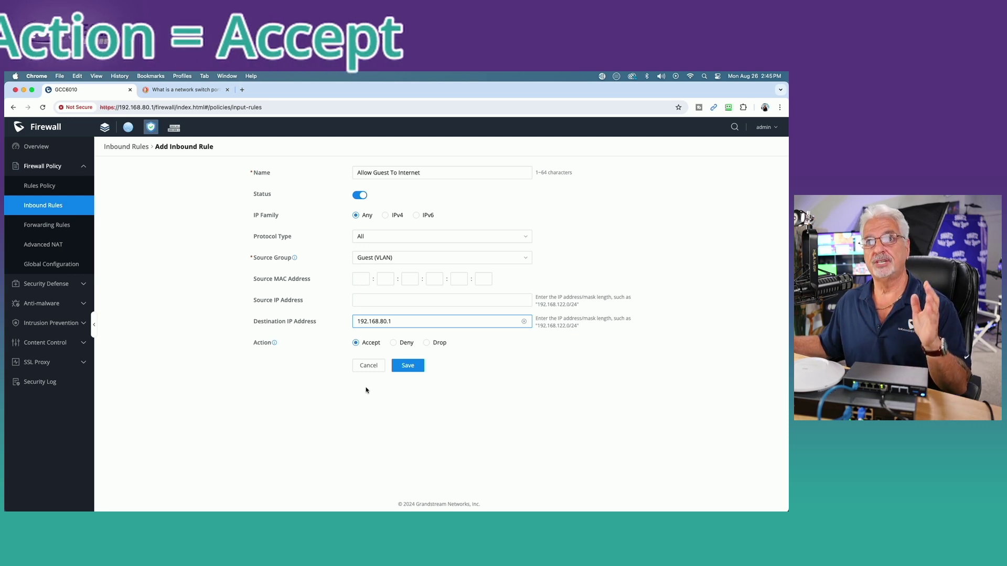
{"action": "left_click", "coordinate": [409, 370]}
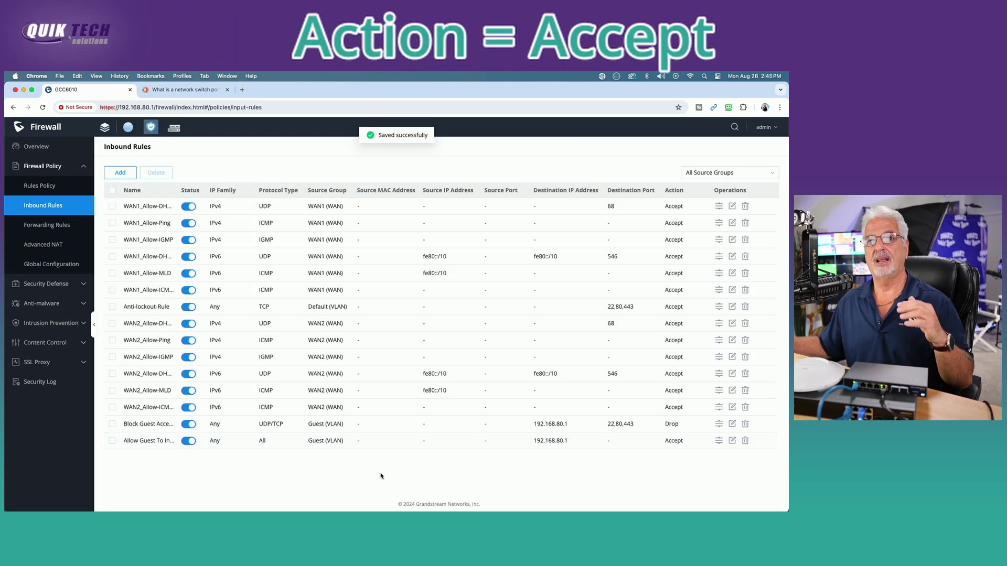
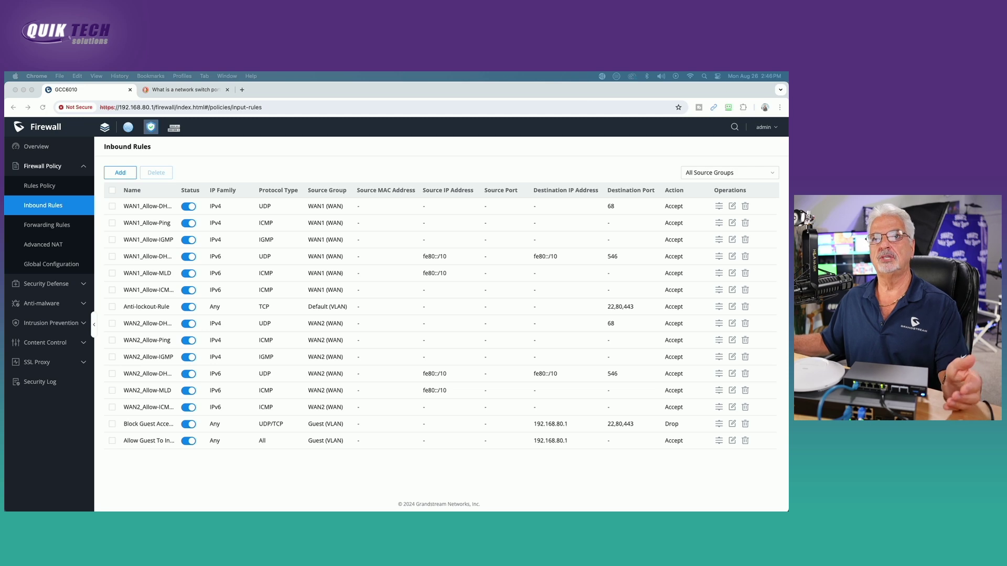
Step: Start a new inbound rule and name it "Block Guest to RFC 192"
{"action": "left_click", "coordinate": [123, 174]}
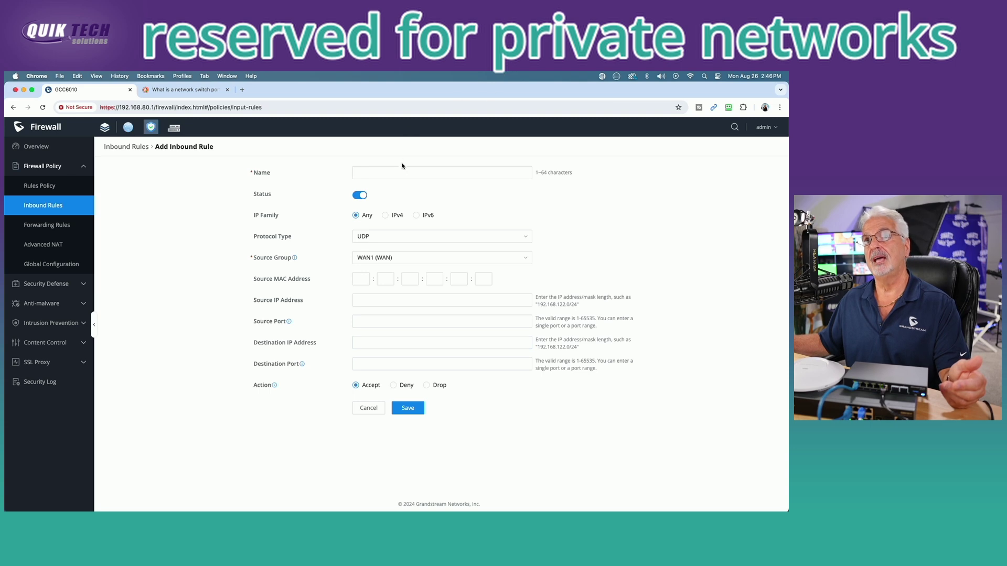
{"action": "left_click", "coordinate": [402, 172]}
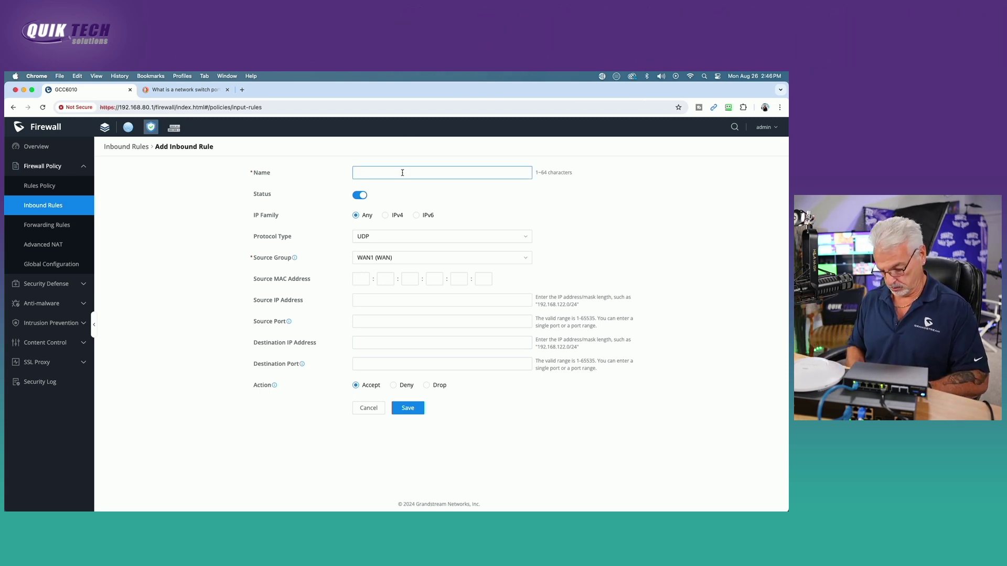
{"action": "type", "text": "Block G"}
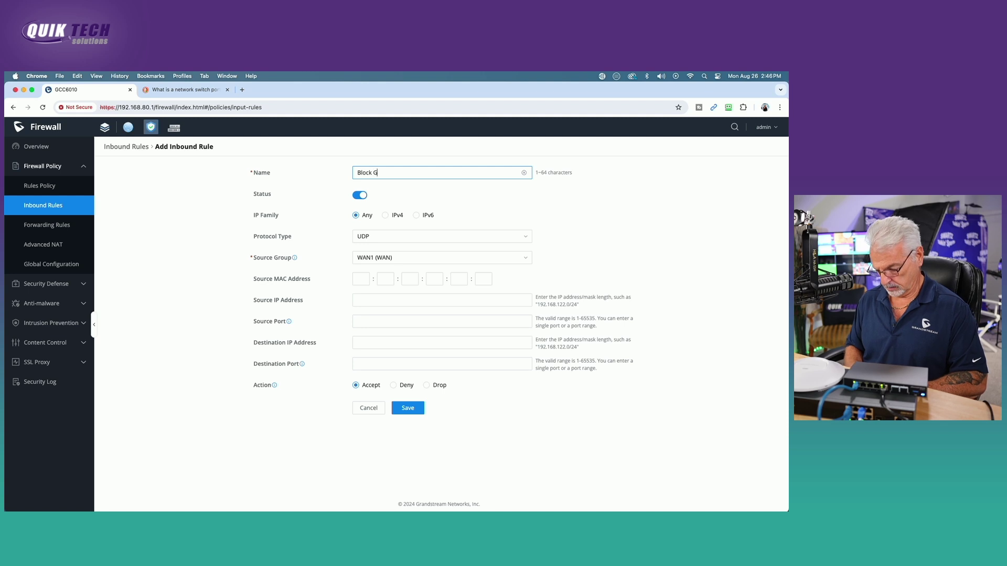
{"action": "type", "text": "uest"}
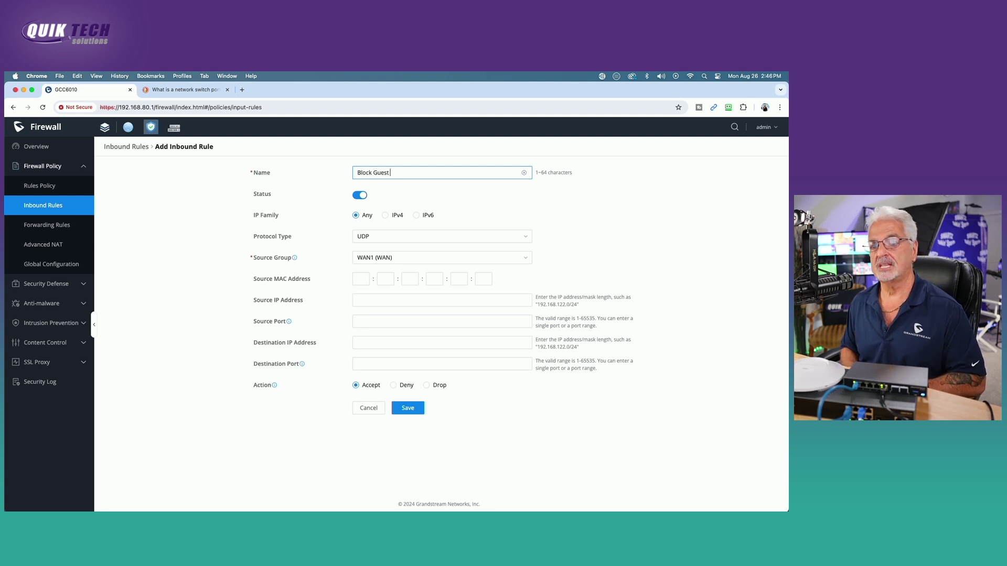
{"action": "type", "text": " to"}
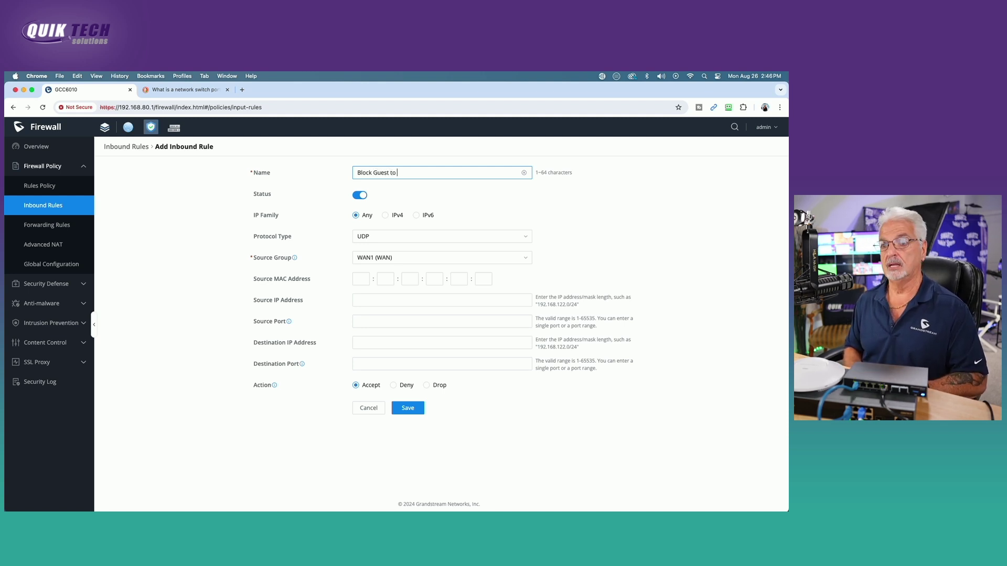
{"action": "type", "text": " RF"}
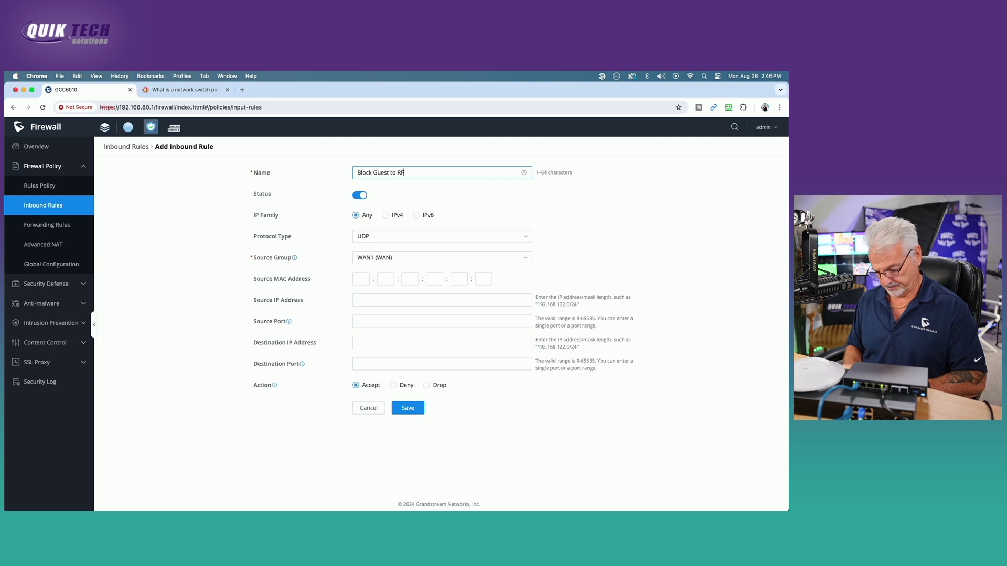
{"action": "type", "text": "C"}
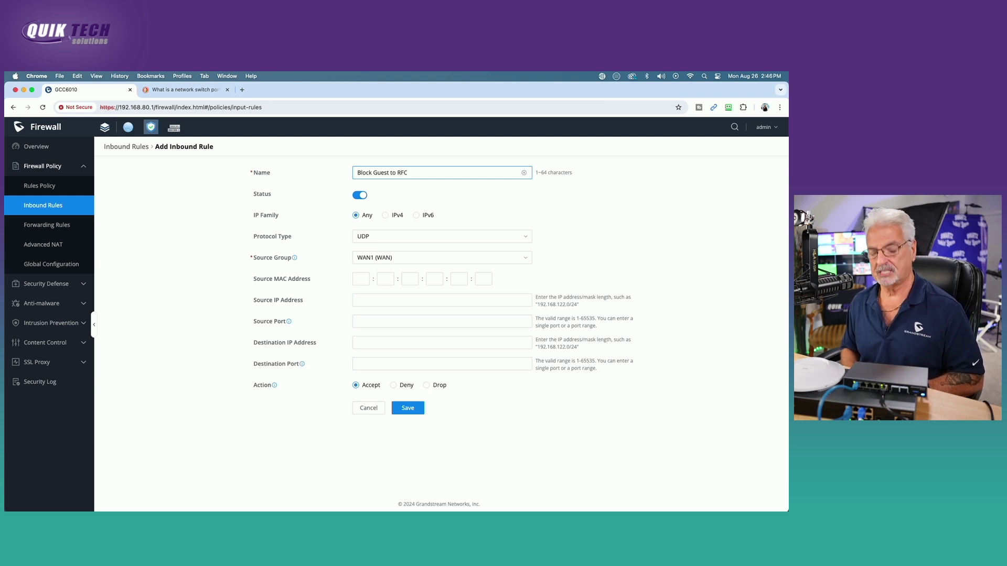
{"action": "type", "text": " 192"}
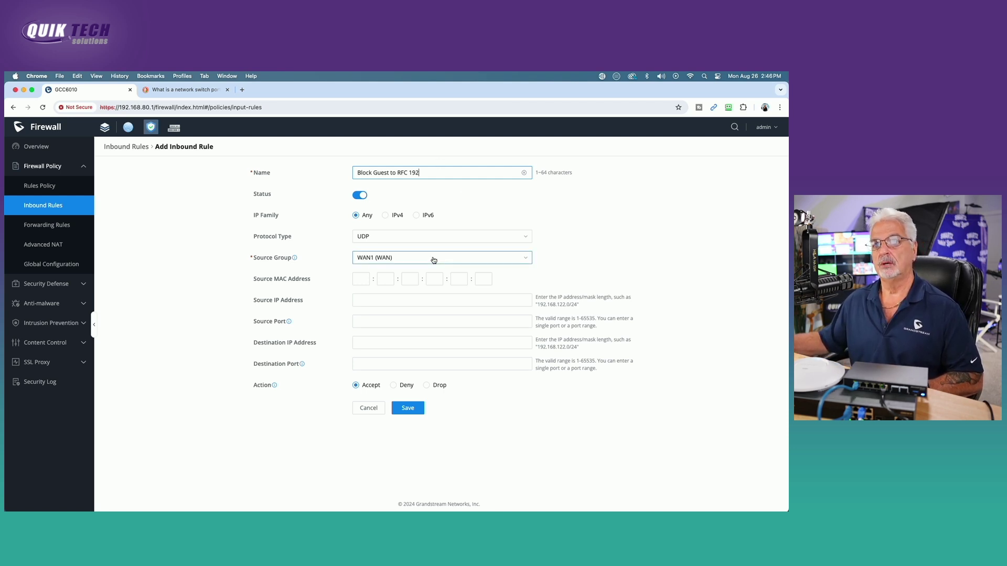
Step: Set the RFC 192 rule's protocol type to All and its source group to Guest (VLAN)
{"action": "left_click", "coordinate": [527, 240]}
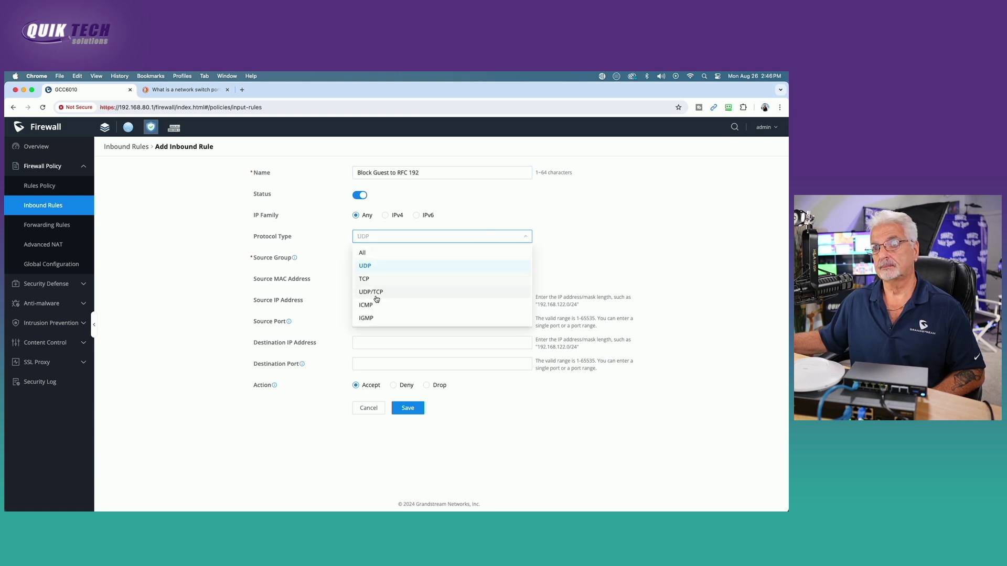
{"action": "left_click", "coordinate": [368, 255]}
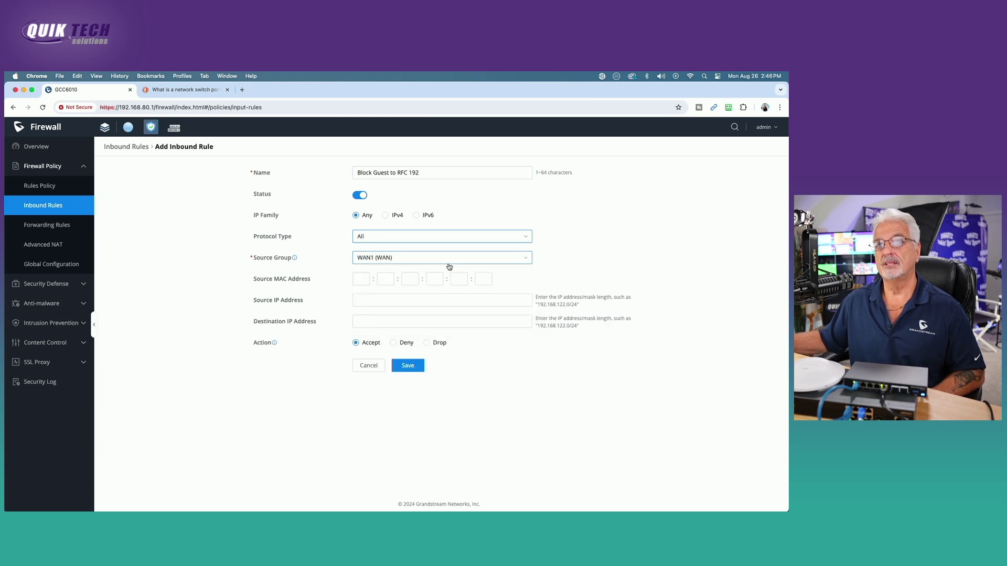
{"action": "left_click", "coordinate": [521, 262]}
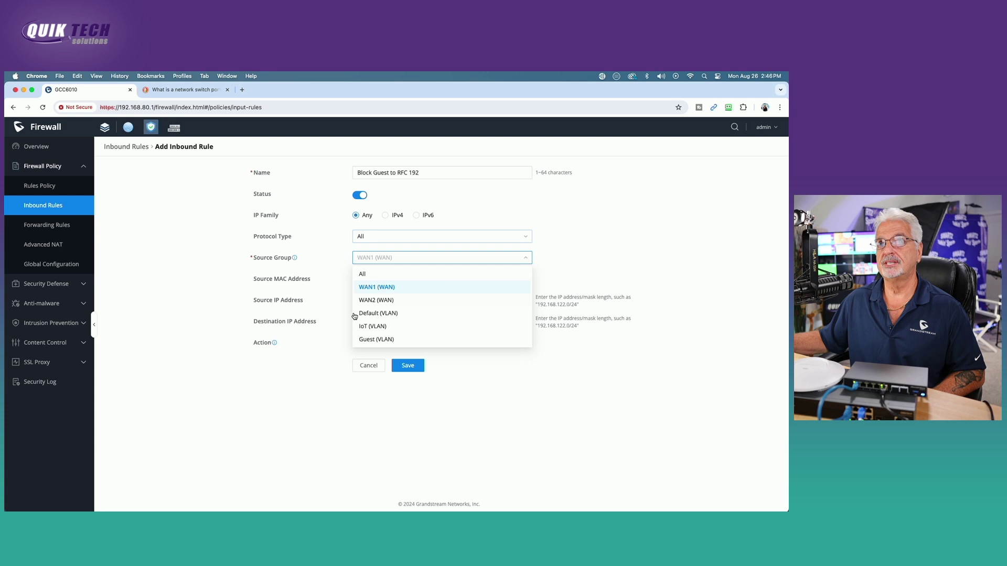
{"action": "left_click", "coordinate": [384, 343]}
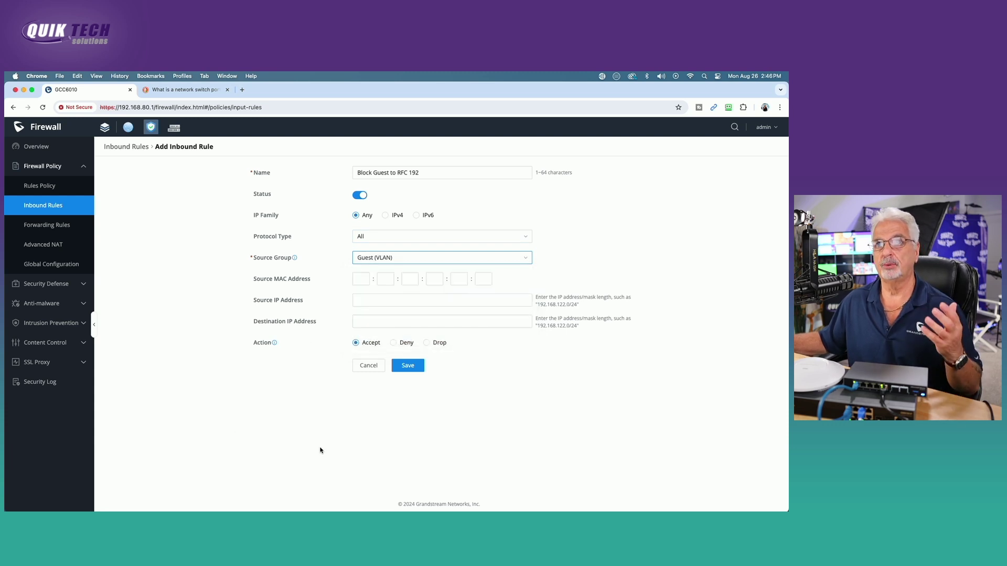
Step: Set the RFC 192 rule's destination IP address to 192.168.0.0/16, choose the Drop action and save the rule
{"action": "left_click", "coordinate": [370, 322]}
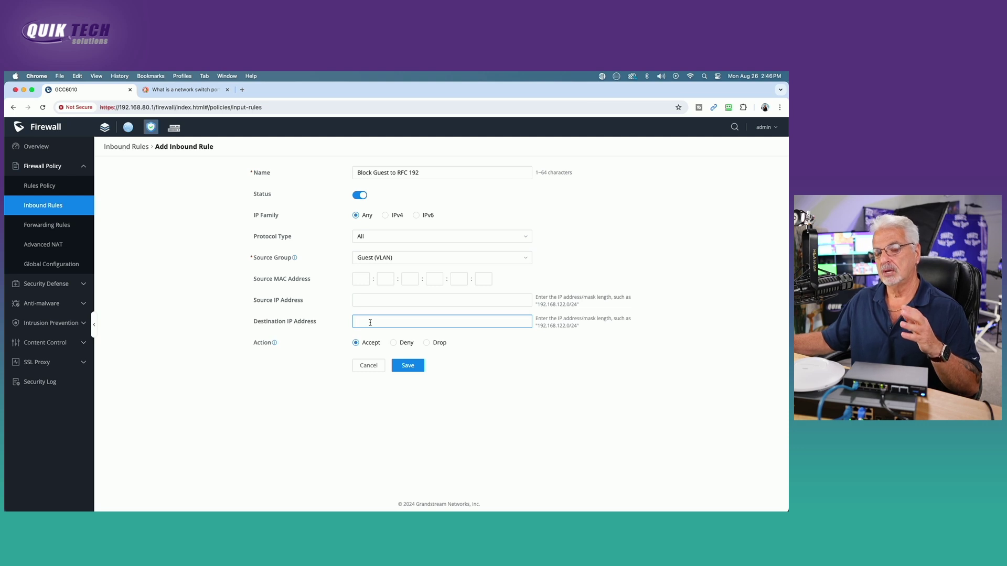
{"action": "type", "text": "192.168.0"}
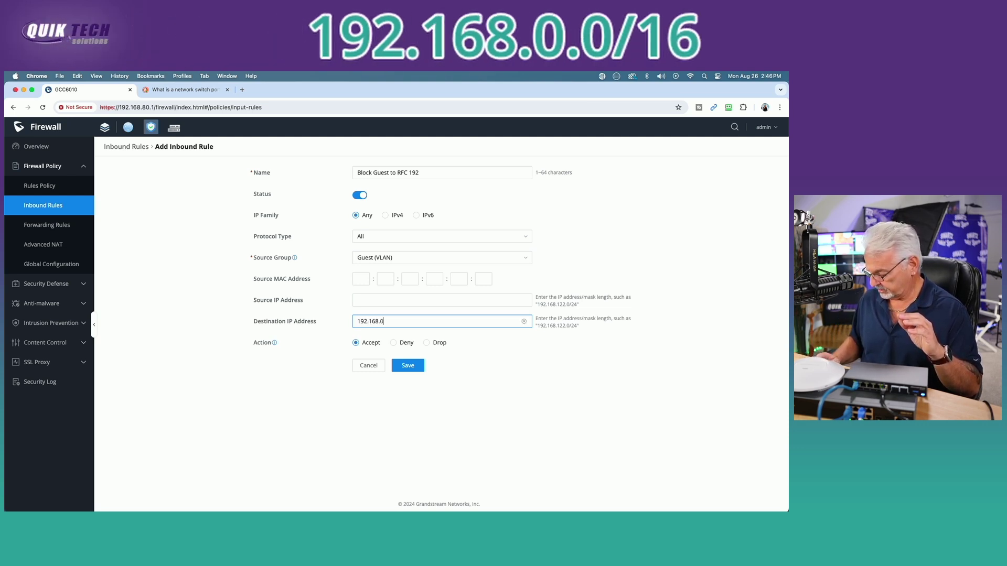
{"action": "type", "text": ".0/1"}
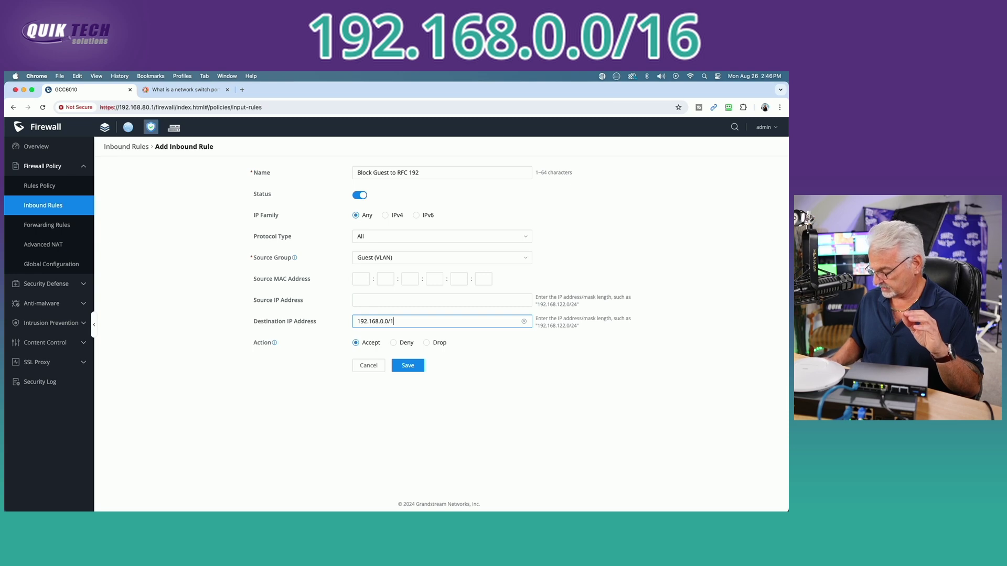
{"action": "type", "text": "6"}
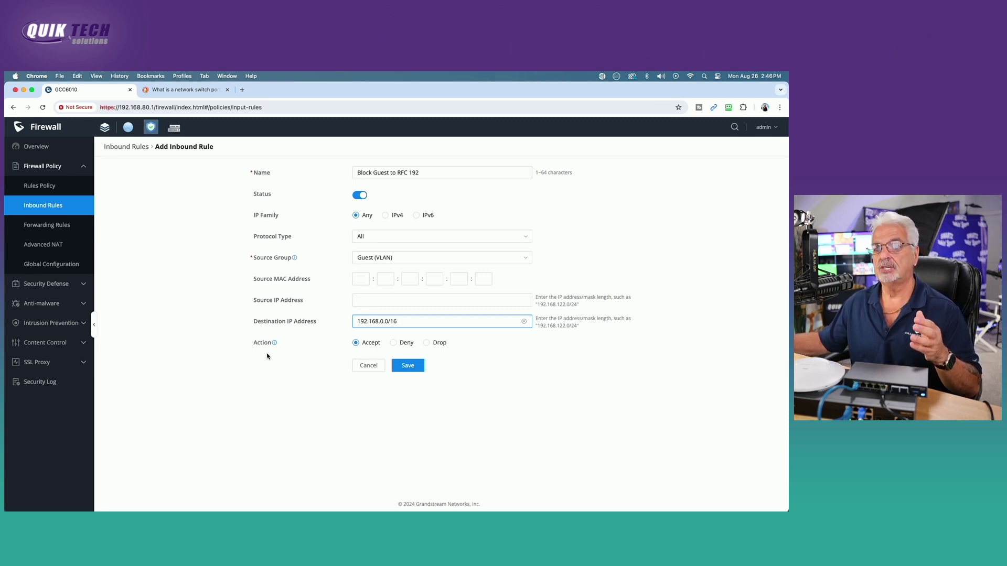
{"action": "left_click", "coordinate": [426, 343]}
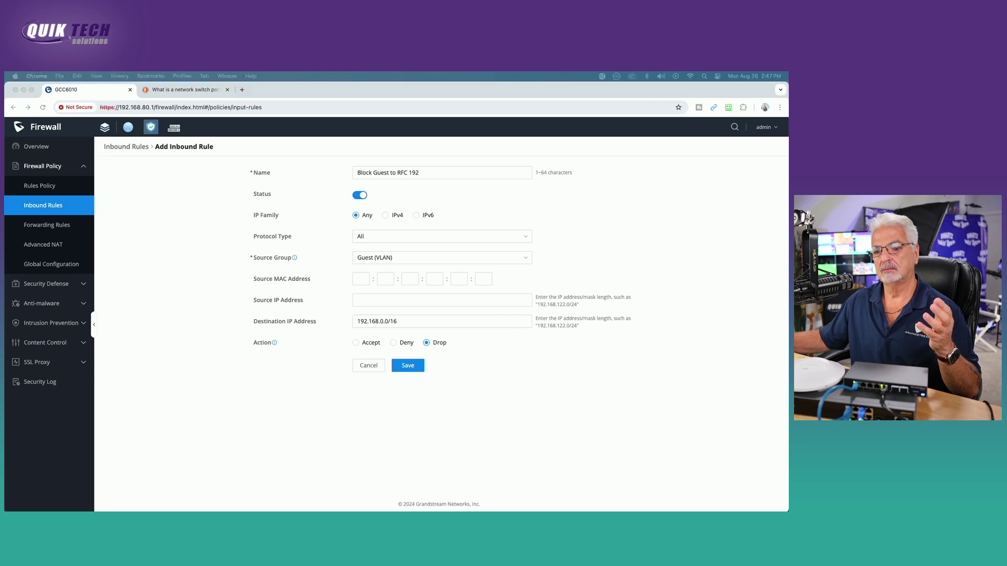
{"action": "left_click", "coordinate": [419, 367]}
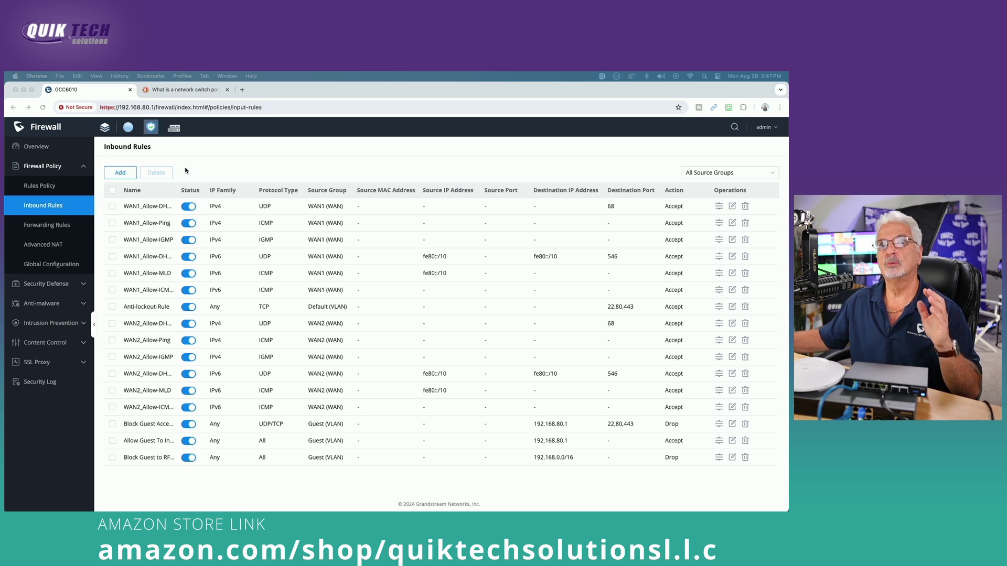
Step: Add another inbound rule and name it "Block Guest to 172"
{"action": "left_click", "coordinate": [146, 159]}
{"action": "left_click", "coordinate": [120, 173]}
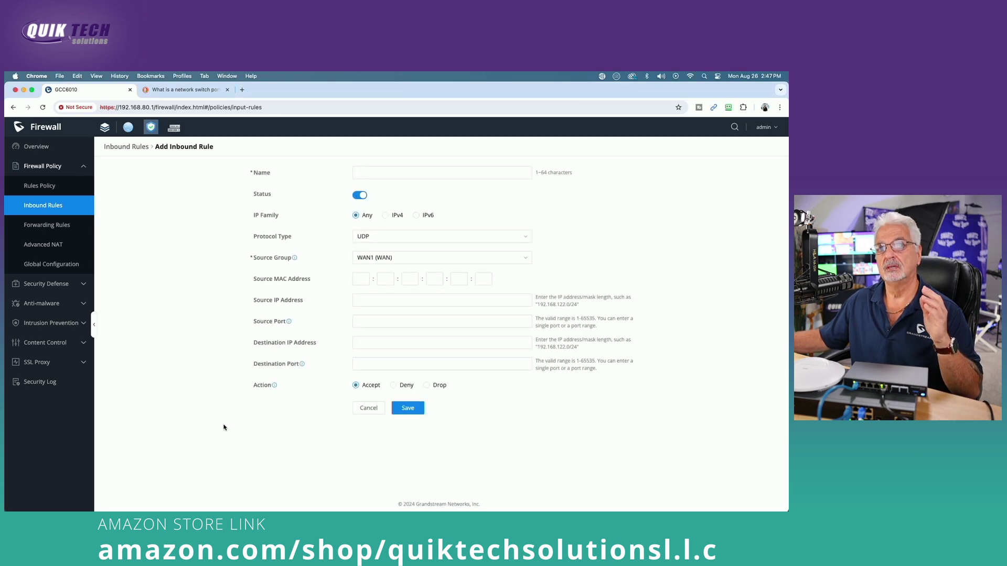
{"action": "left_click", "coordinate": [373, 172]}
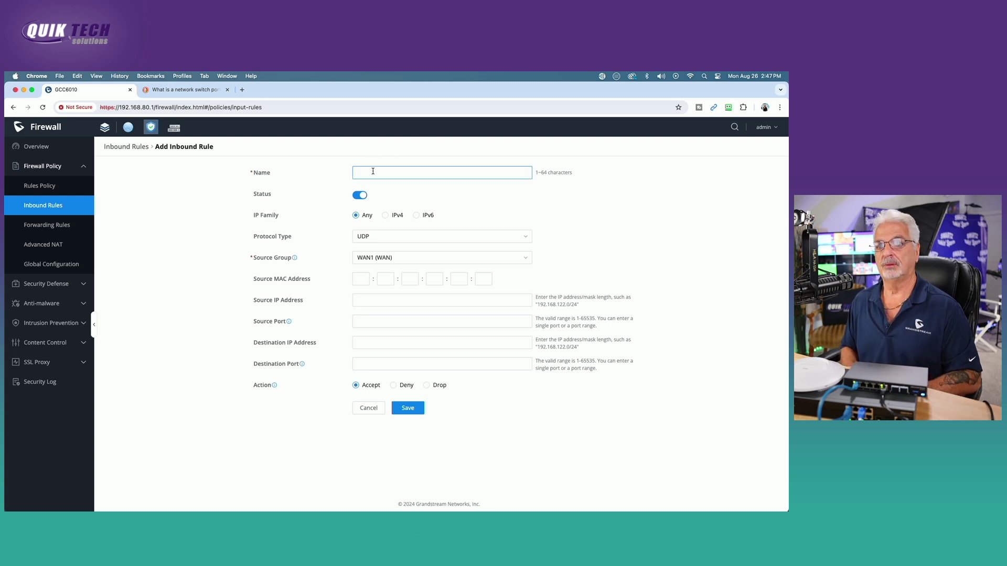
{"action": "type", "text": "Blo"}
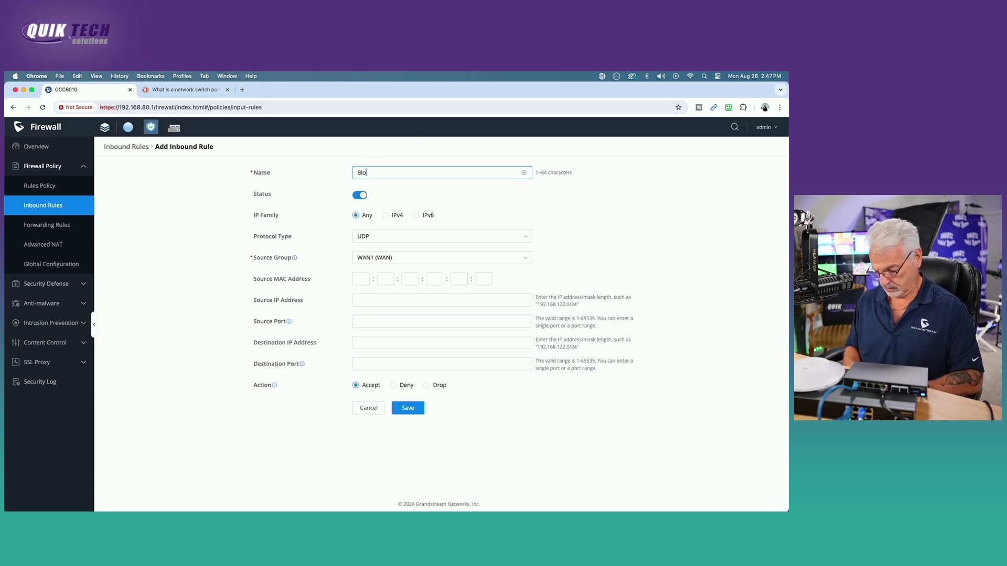
{"action": "type", "text": "ck Guest to 172"}
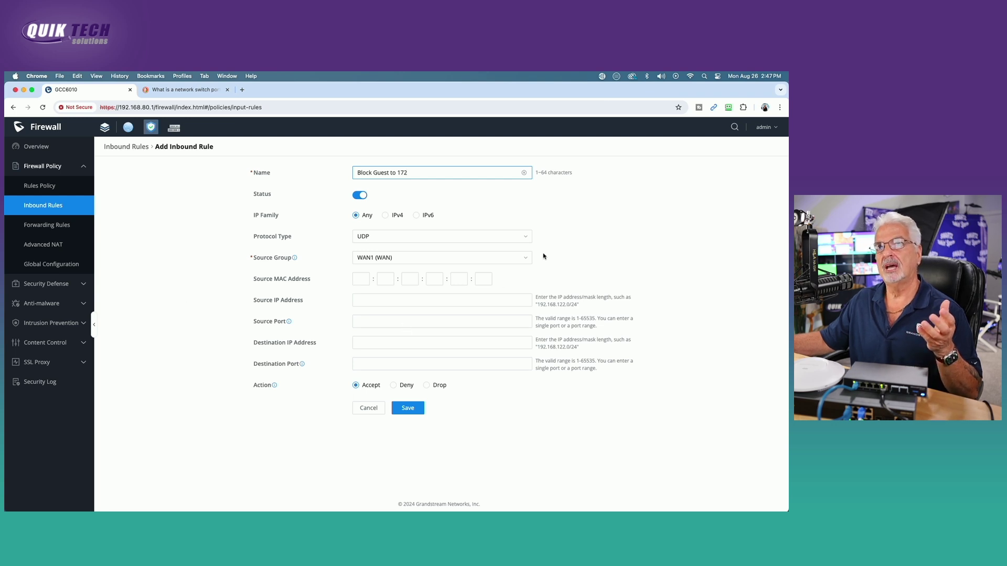
Step: Set the "Block Guest to 172" rule's protocol type to All and its source group to Guest (VLAN)
{"action": "left_click", "coordinate": [528, 239]}
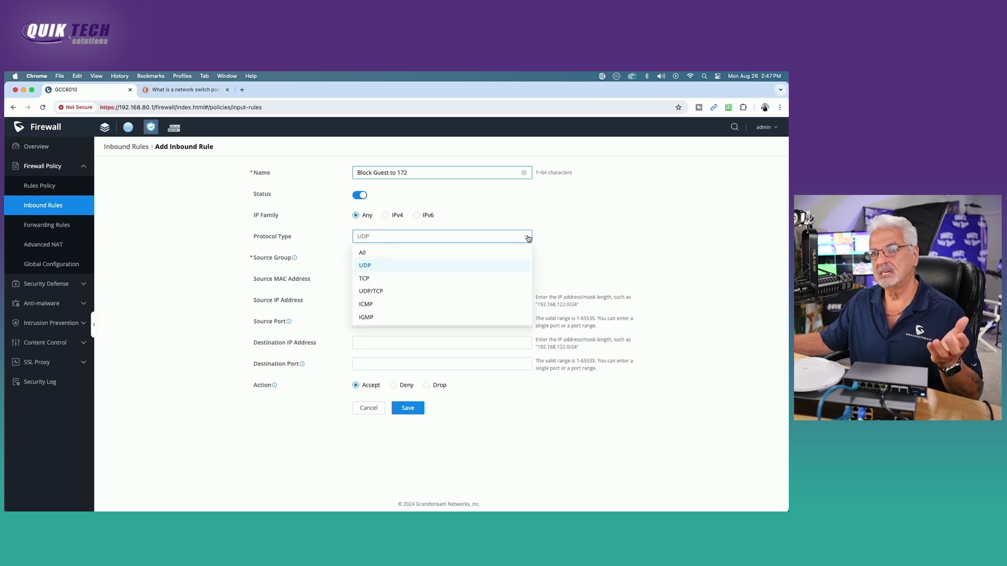
{"action": "left_click", "coordinate": [401, 252]}
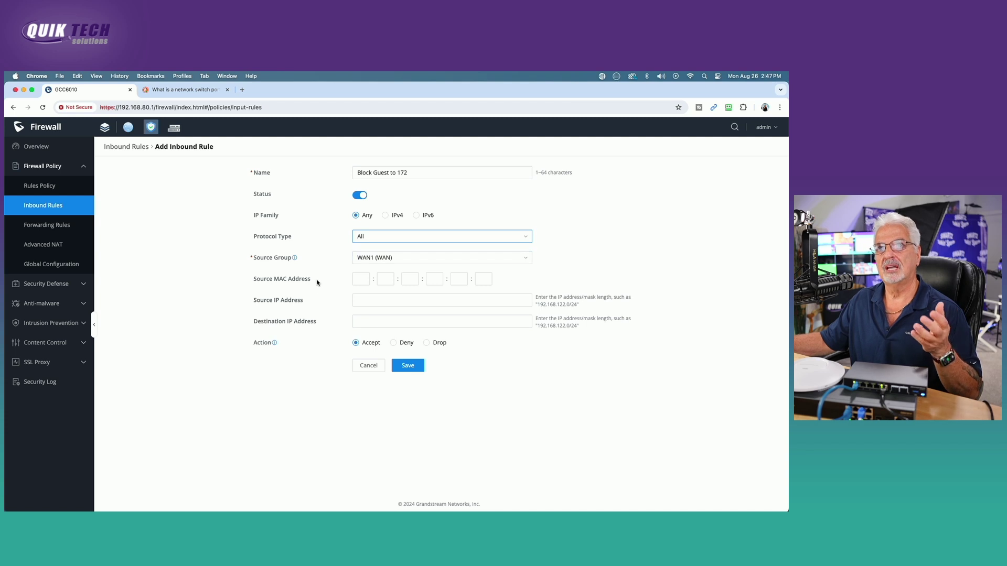
{"action": "left_click", "coordinate": [525, 258]}
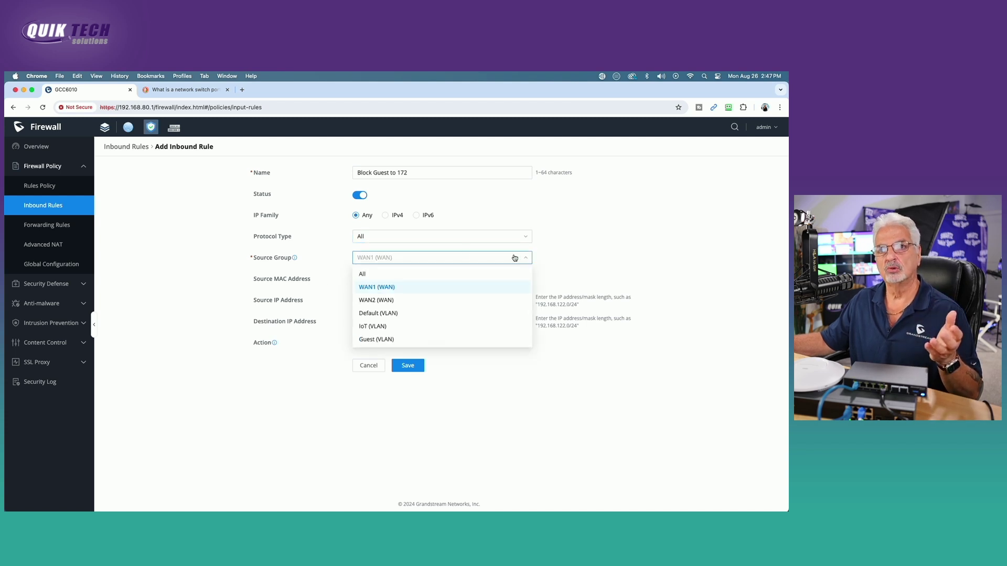
{"action": "left_click", "coordinate": [377, 340]}
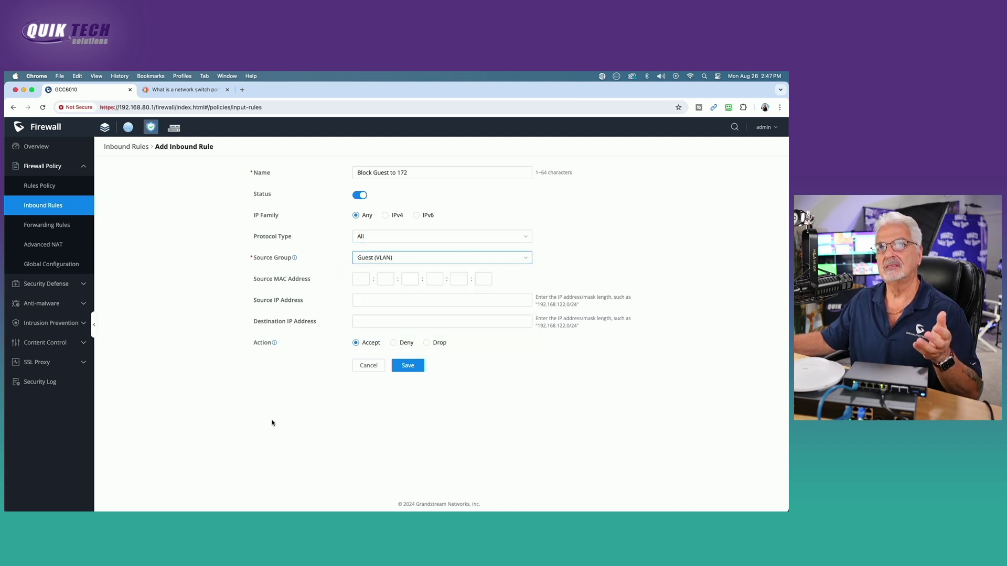
Step: Enter 172.16.0.0/12 as the "Block Guest to 172" rule's destination IP address and save the rule with the Drop action
{"action": "left_click", "coordinate": [367, 323]}
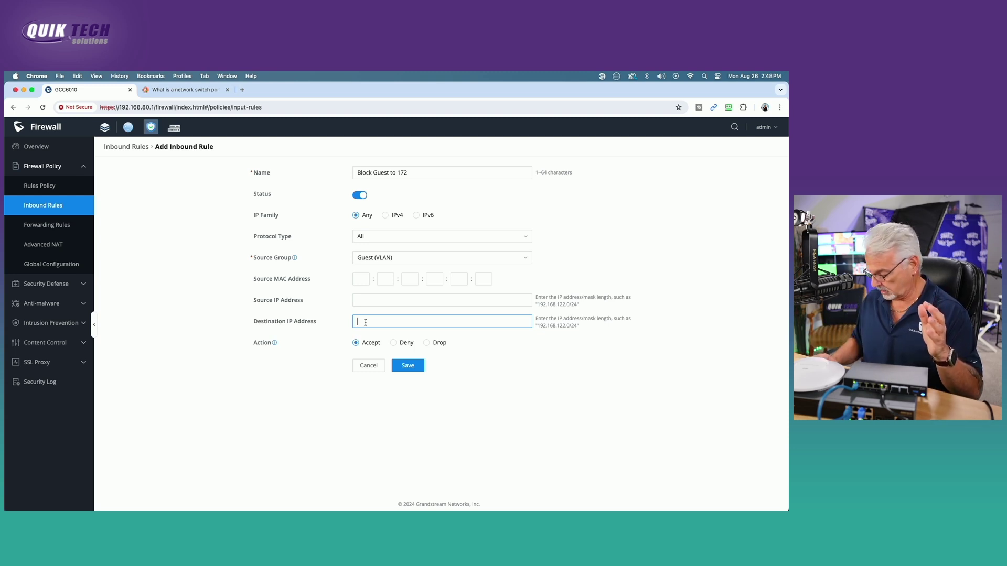
{"action": "type", "text": "172.1"}
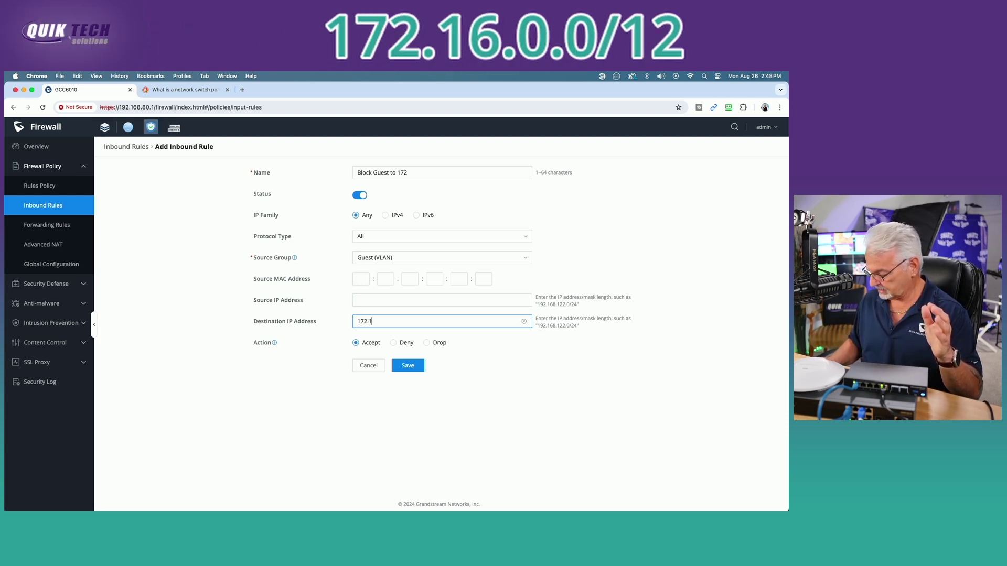
{"action": "type", "text": "6.0.0"}
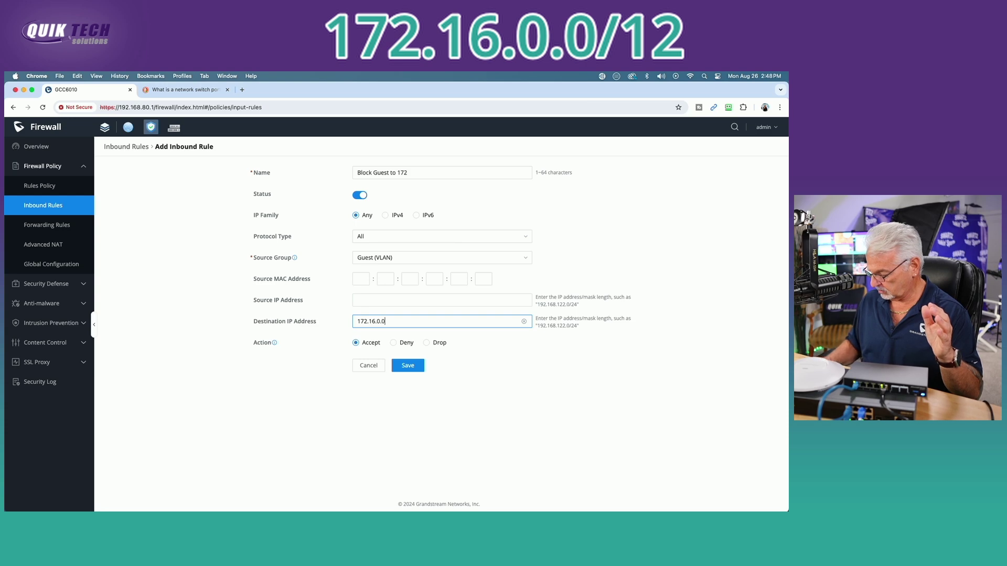
{"action": "type", "text": "/12"}
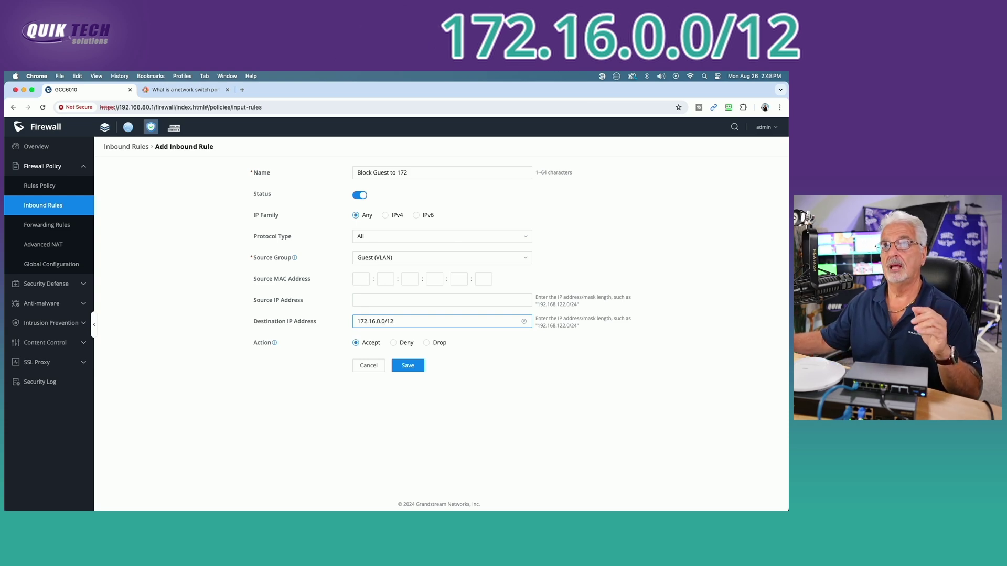
{"action": "left_click", "coordinate": [426, 343]}
{"action": "left_click", "coordinate": [408, 367]}
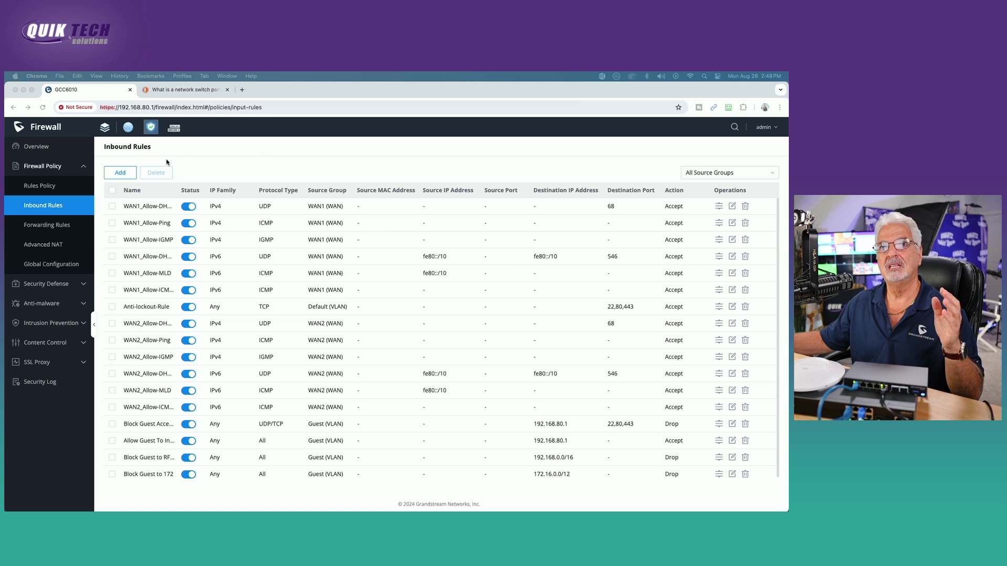
Step: Add another inbound rule and name it "Block Guest to RFC 10"
{"action": "left_click", "coordinate": [118, 175]}
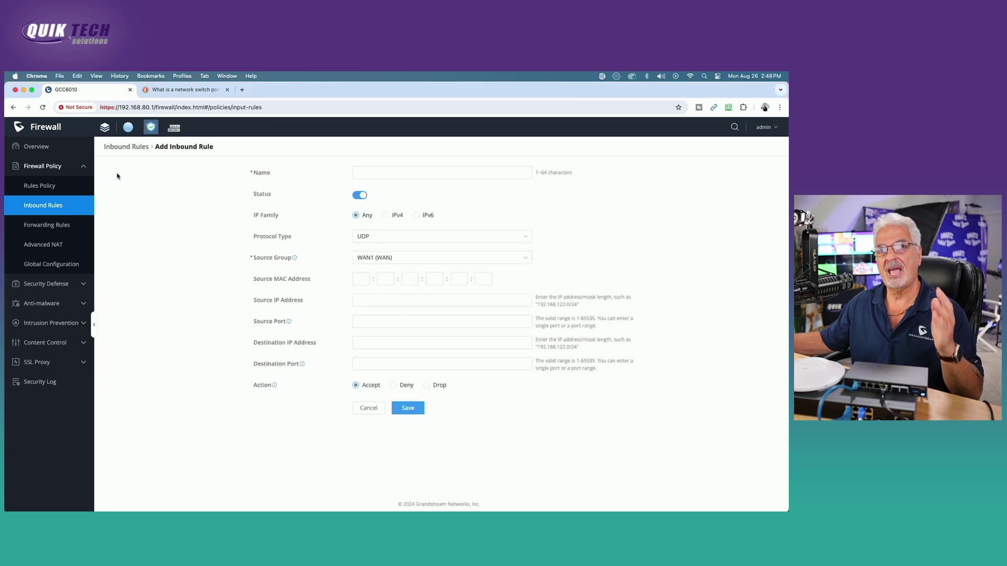
{"action": "left_click", "coordinate": [372, 175]}
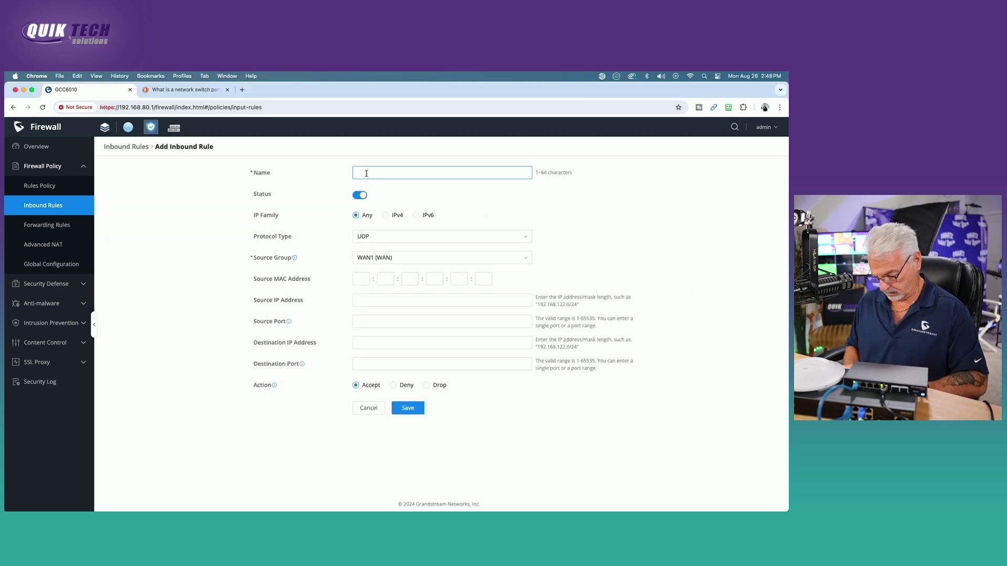
{"action": "type", "text": "Block Gue"}
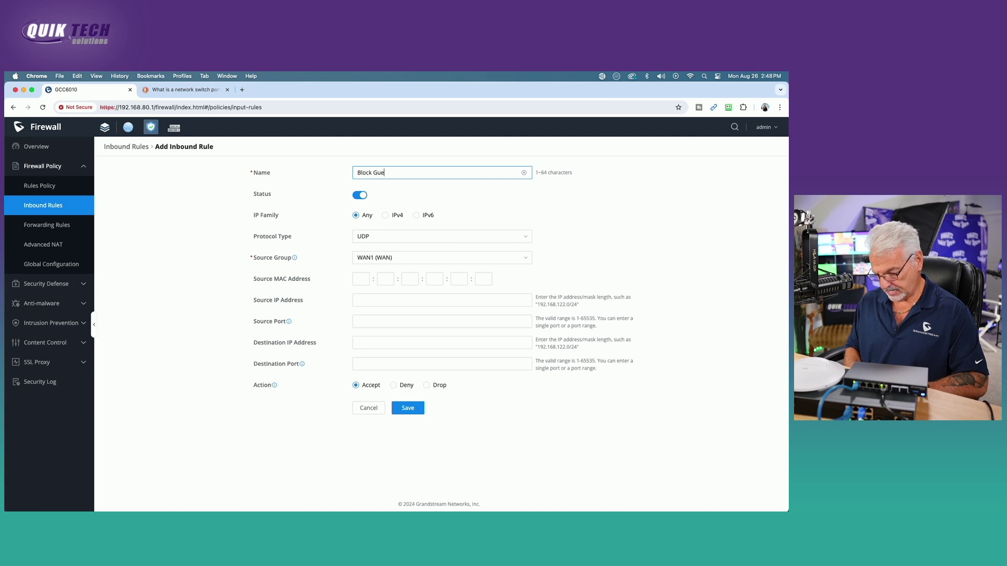
{"action": "type", "text": "st to "}
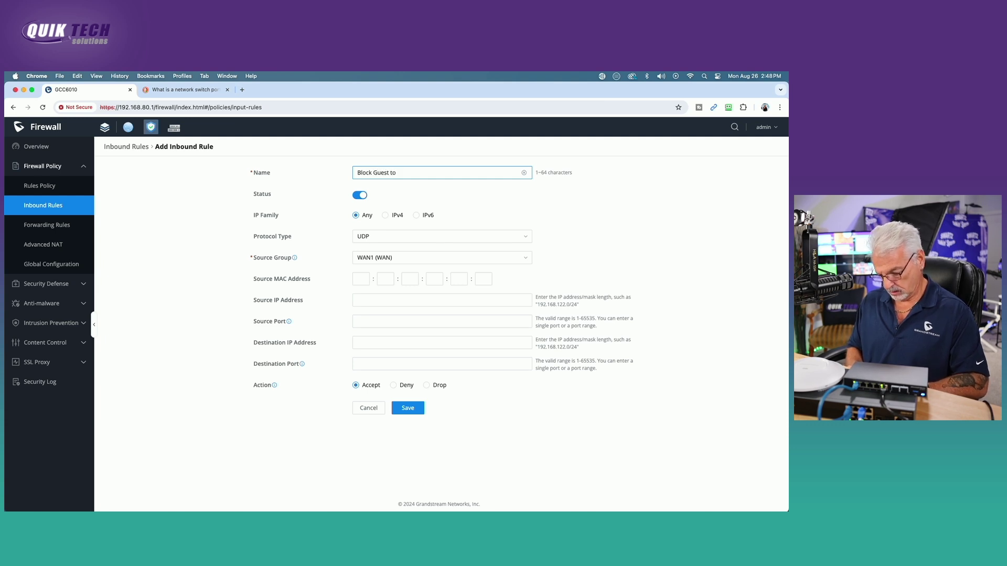
{"action": "type", "text": "RFC 10"}
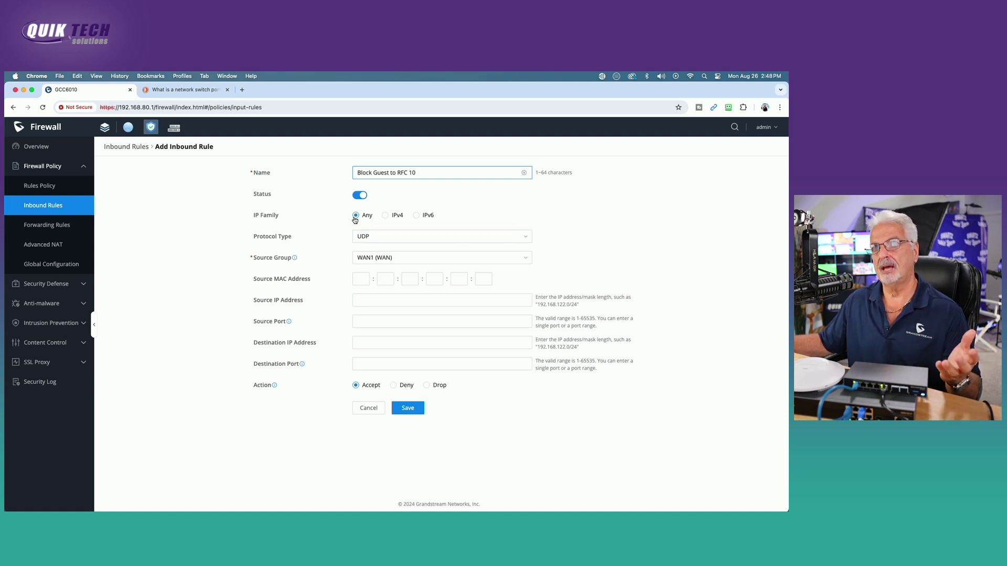
Step: Set the "Block Guest to RFC 10" rule's protocol type to All and its source group to Guest (VLAN)
{"action": "left_click", "coordinate": [522, 236]}
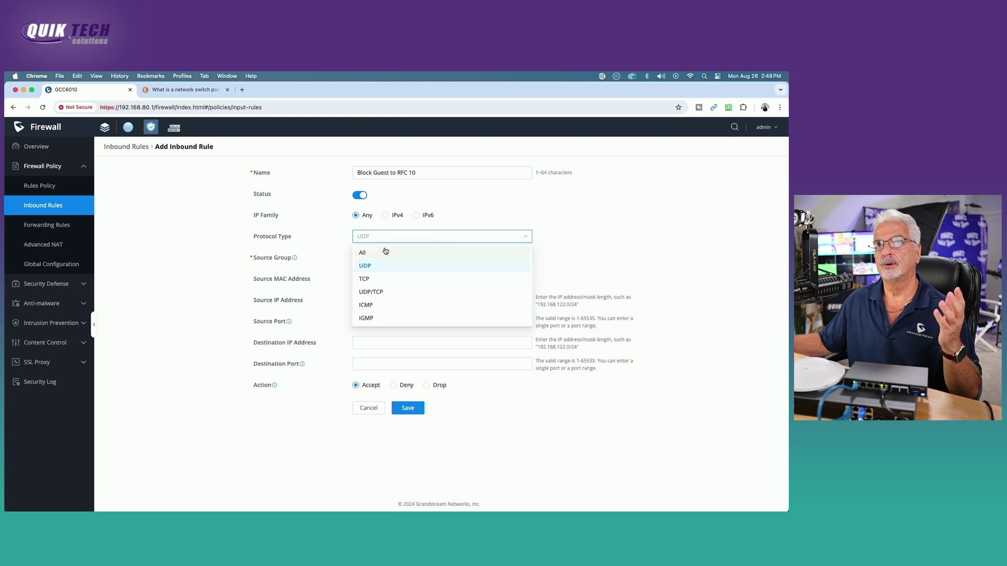
{"action": "left_click", "coordinate": [387, 253]}
{"action": "left_click", "coordinate": [525, 262]}
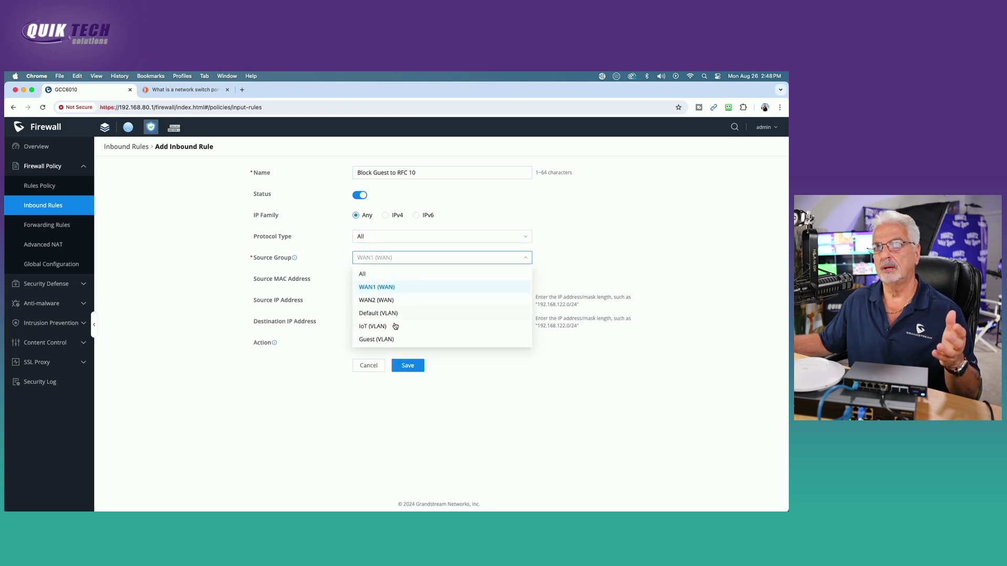
{"action": "left_click", "coordinate": [383, 341]}
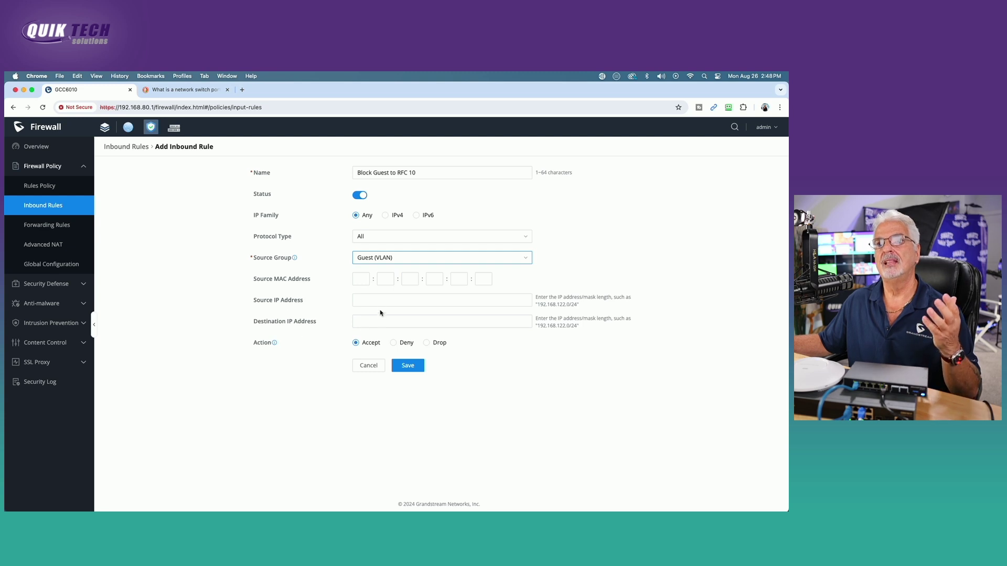
Step: Enter 10.0.0.0/8 as the "Block Guest to RFC 10" rule's destination IP address and save the rule with the Drop action
{"action": "left_click", "coordinate": [362, 300]}
{"action": "left_click", "coordinate": [364, 319]}
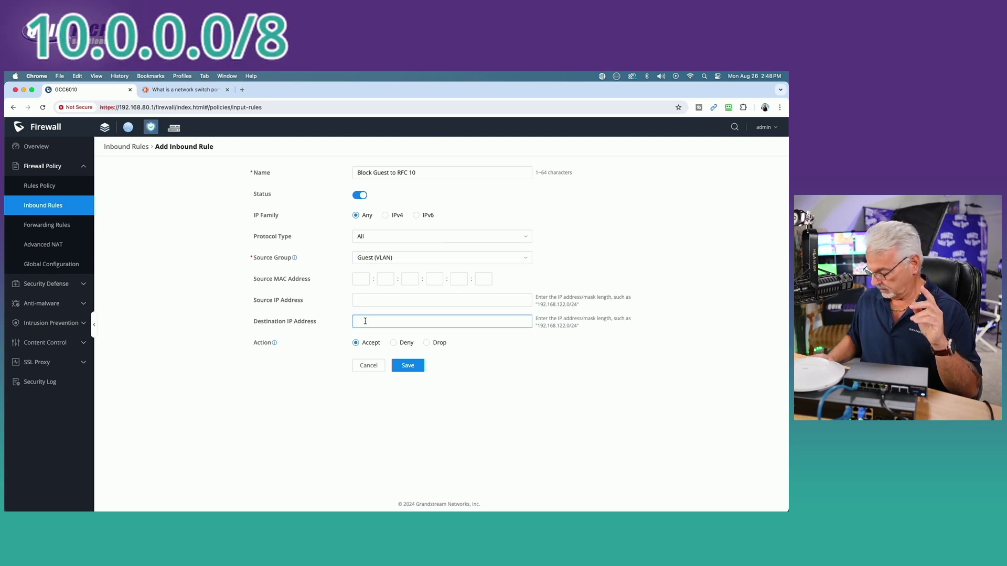
{"action": "type", "text": "10.0.0.0"}
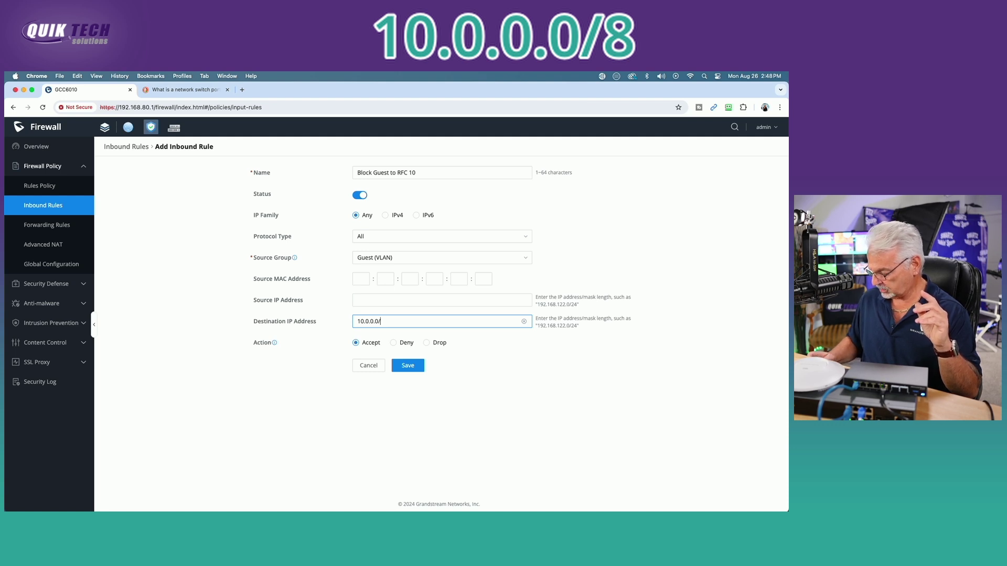
{"action": "type", "text": "/8"}
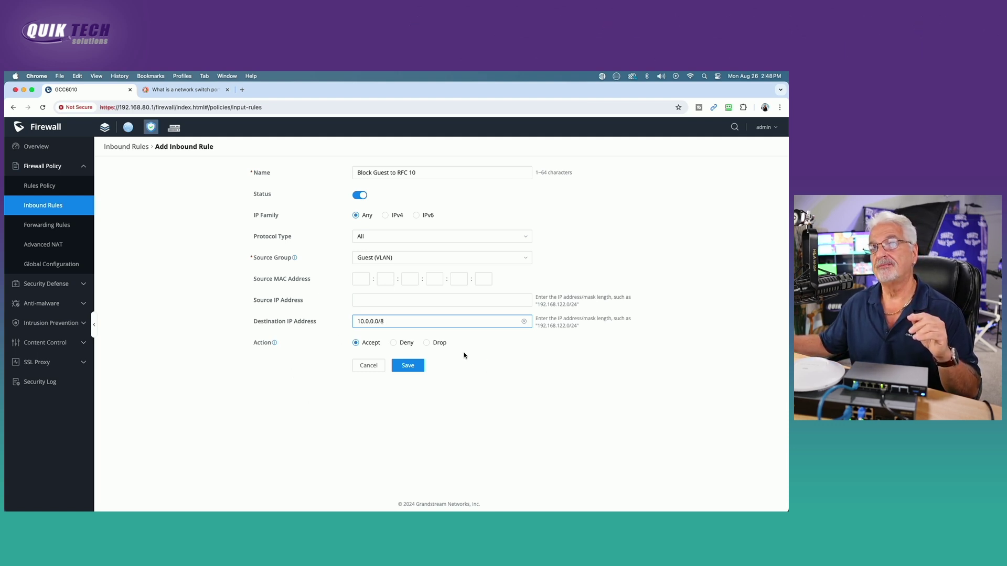
{"action": "left_click", "coordinate": [426, 344]}
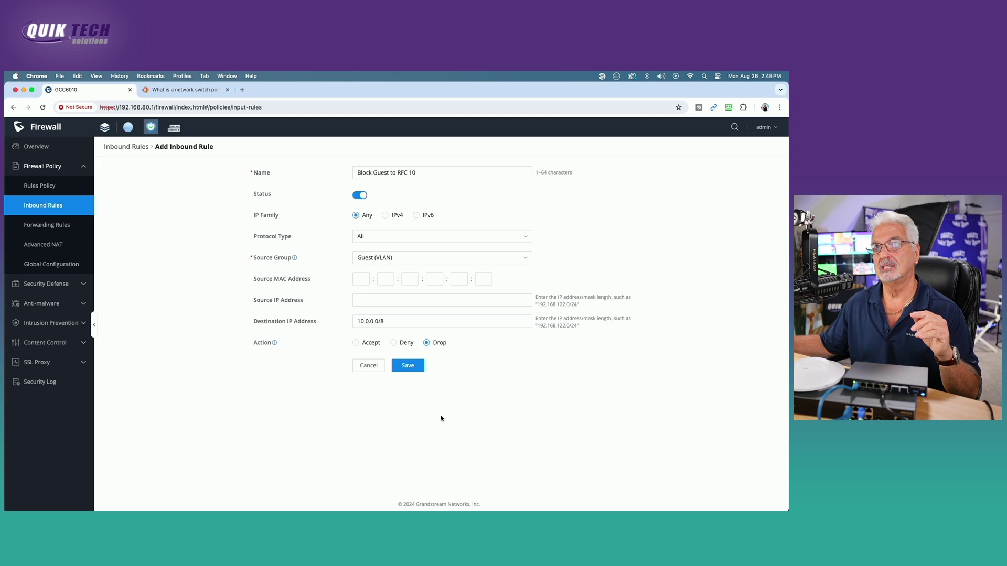
{"action": "left_click", "coordinate": [412, 368]}
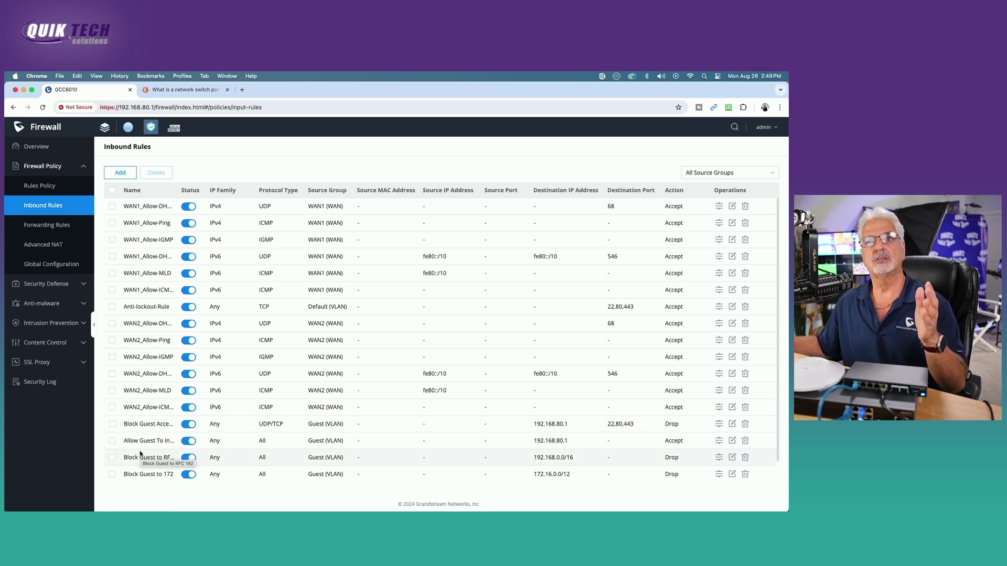
{"action": "scroll", "coordinate": [142, 452], "scroll_direction": "down", "scroll_amount": 1}
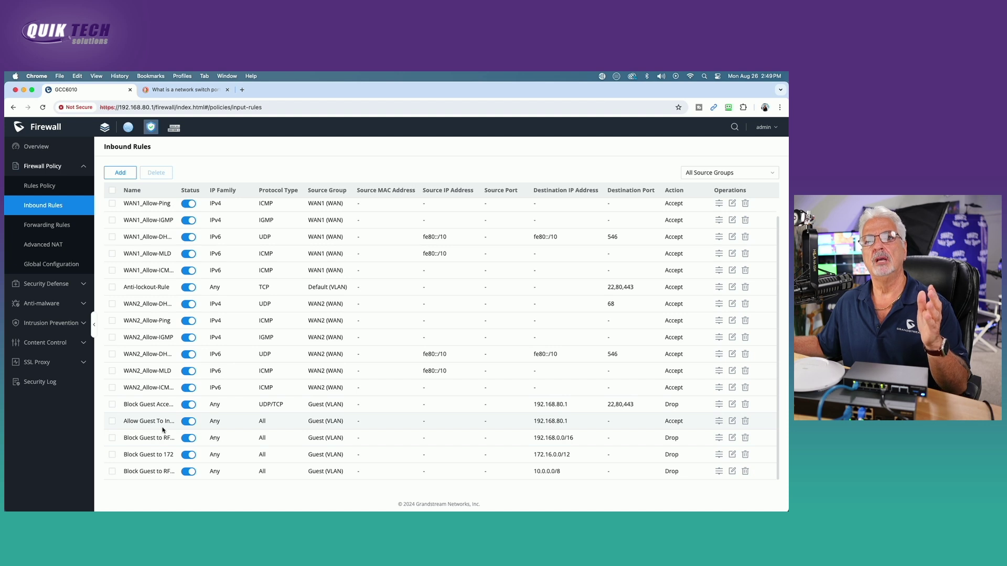